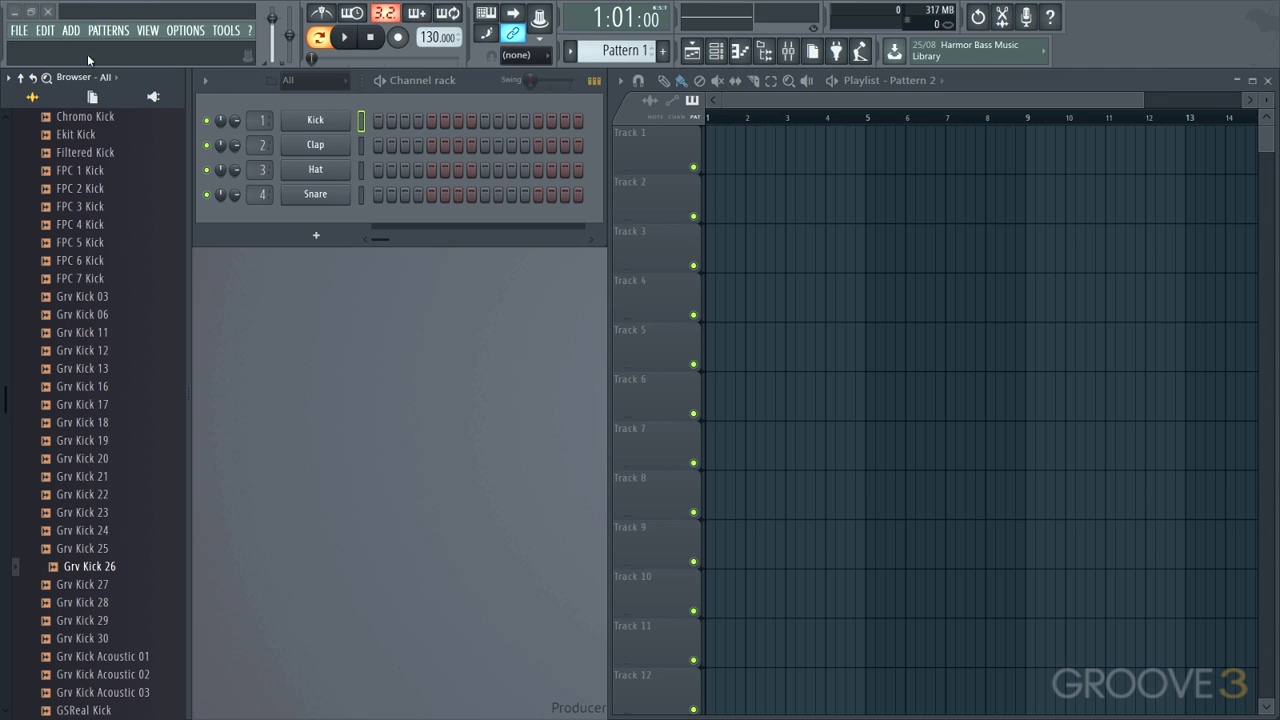
- Start a new project from the Club Basic with limiter template
left_click(20, 32)
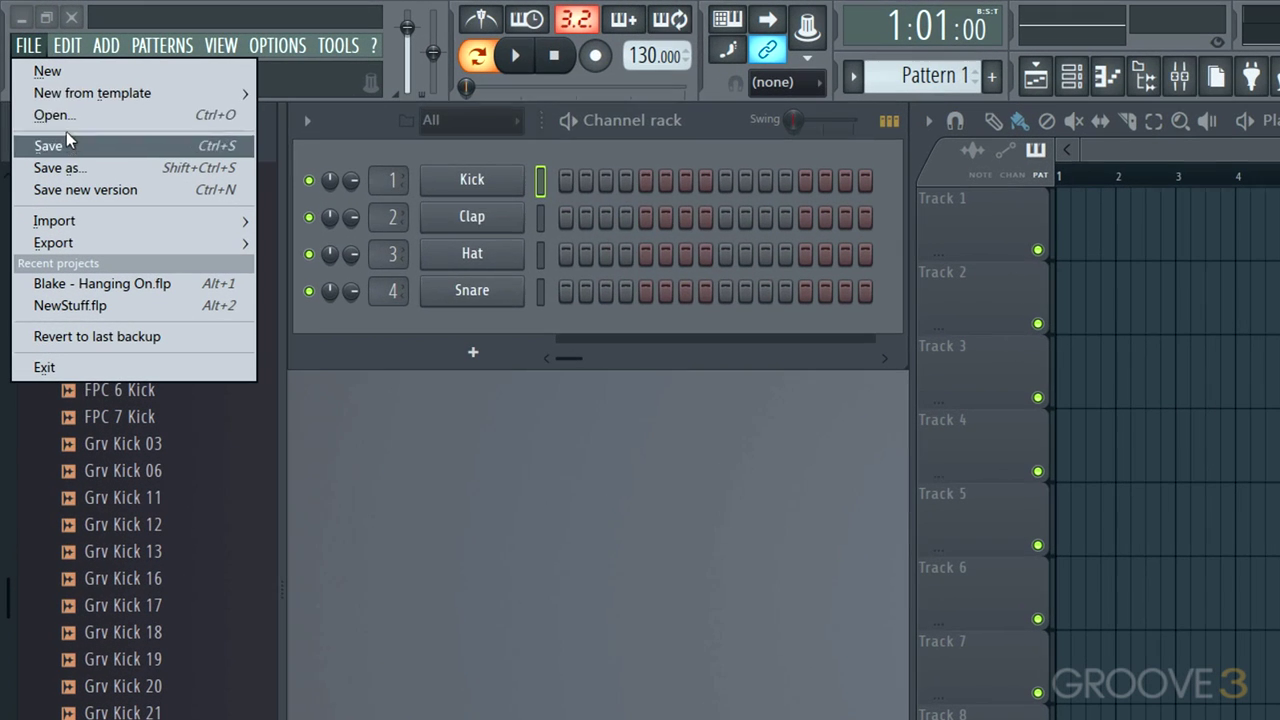
mouse_move(42, 64)
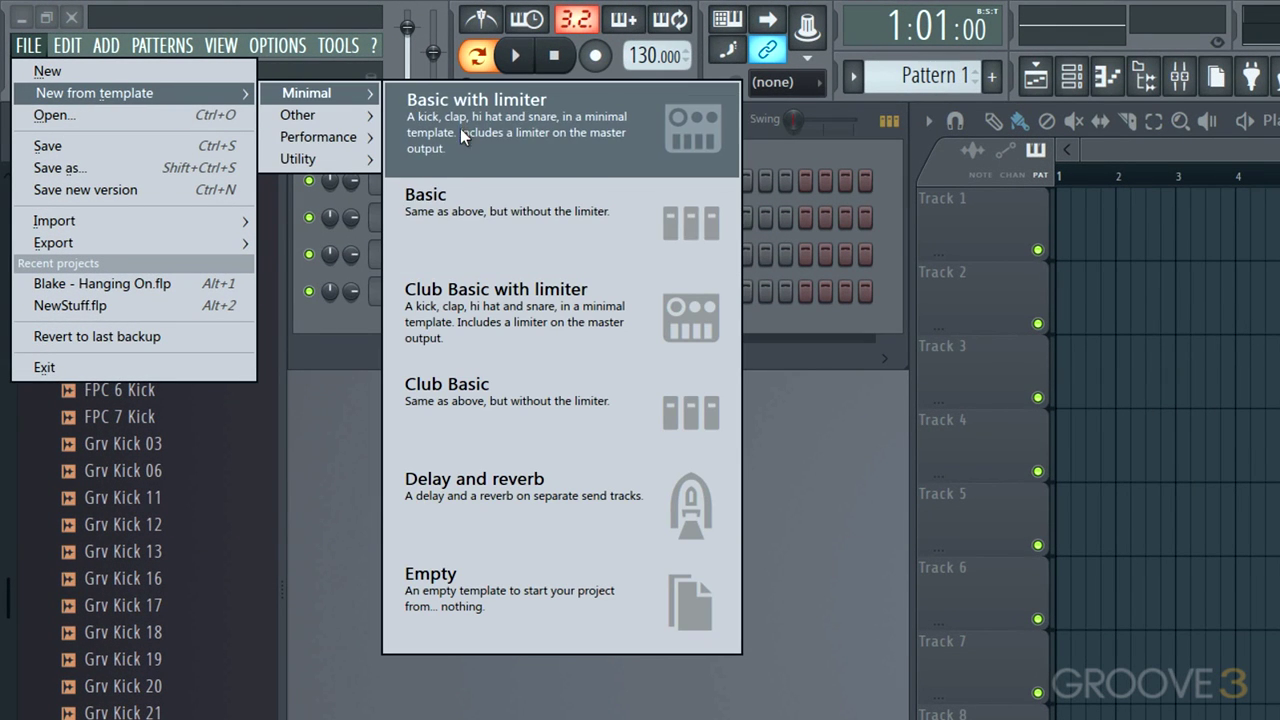
left_click(443, 293)
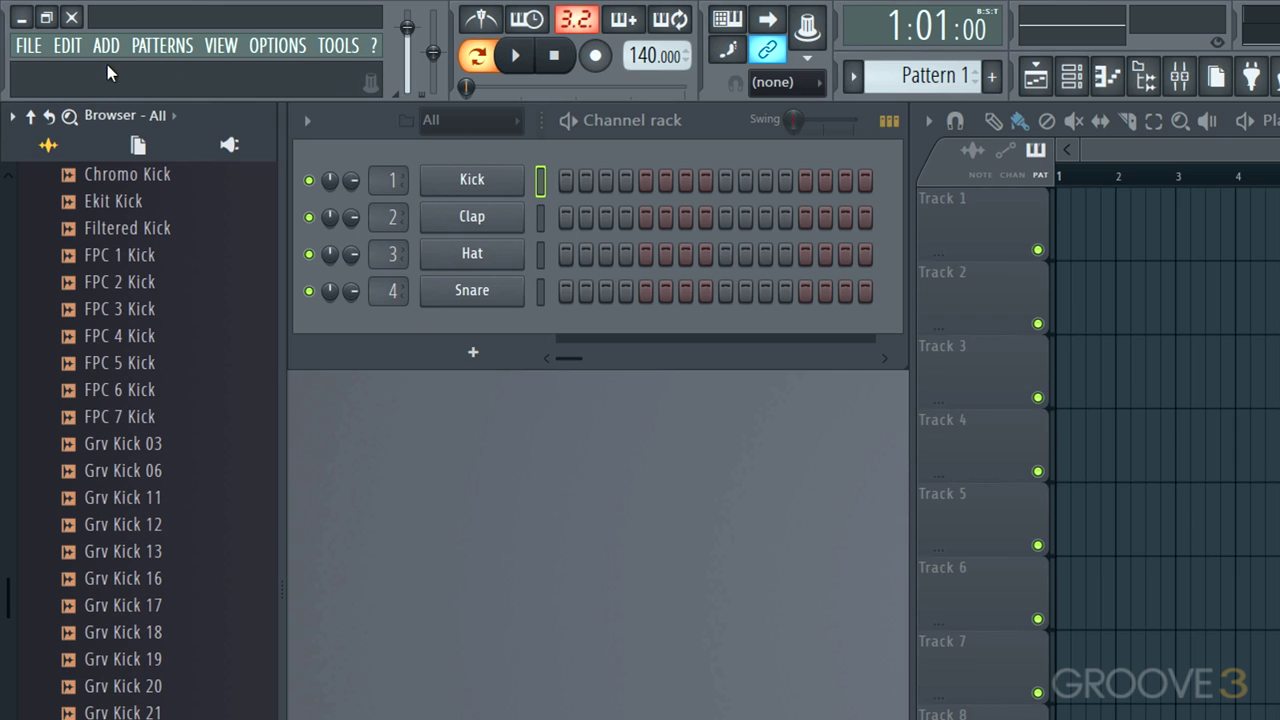
- Replace it with a new project from the Empty template, leaving a single Sampler channel
left_click(45, 45)
mouse_move(60, 92)
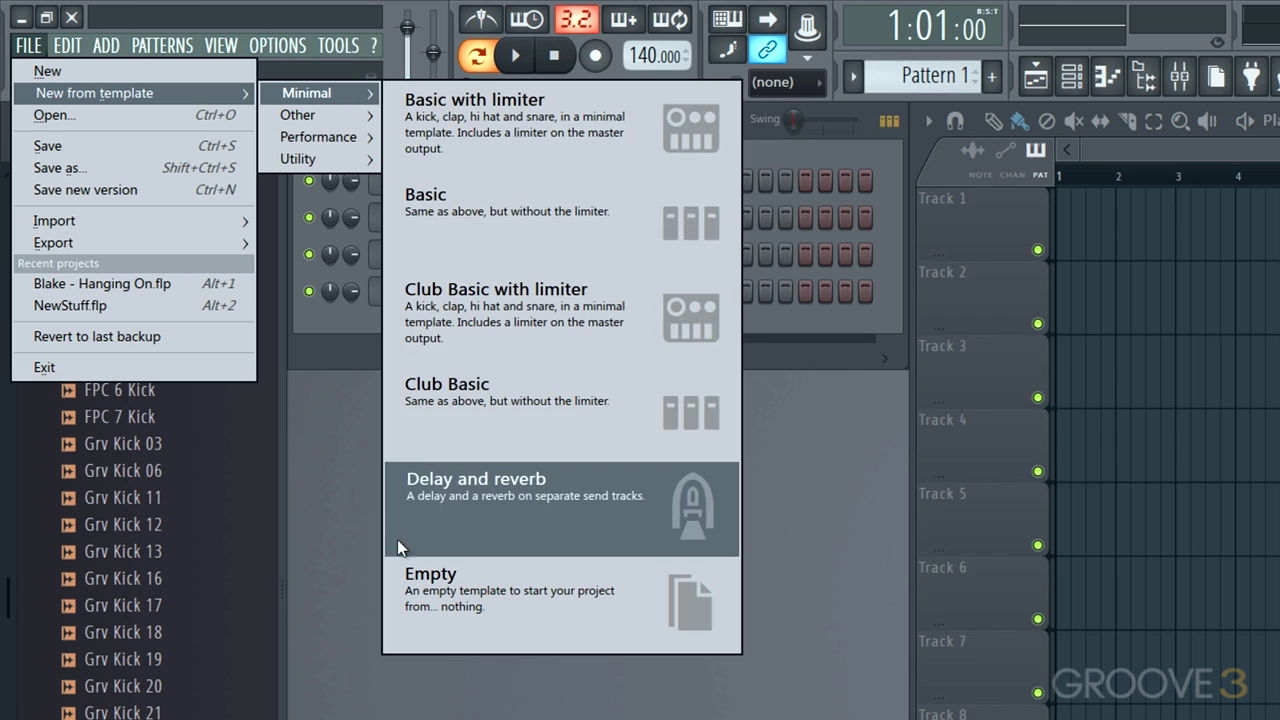
left_click(469, 613)
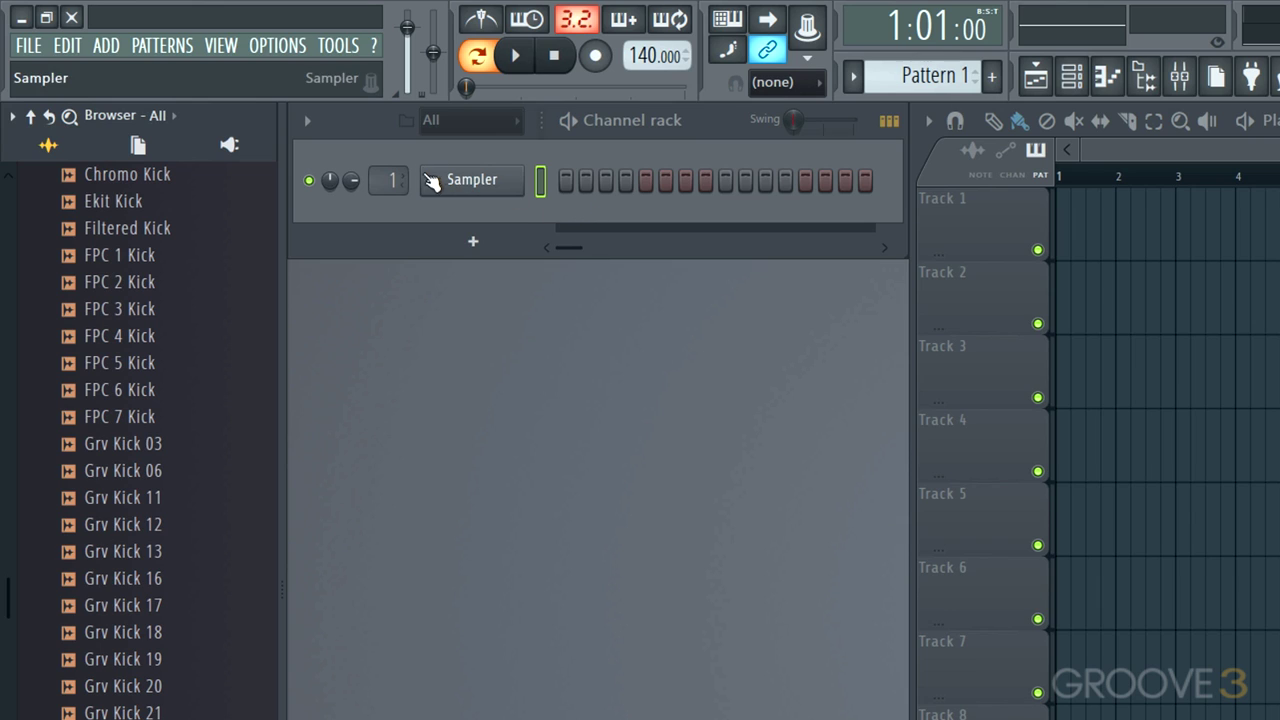
left_click(310, 181)
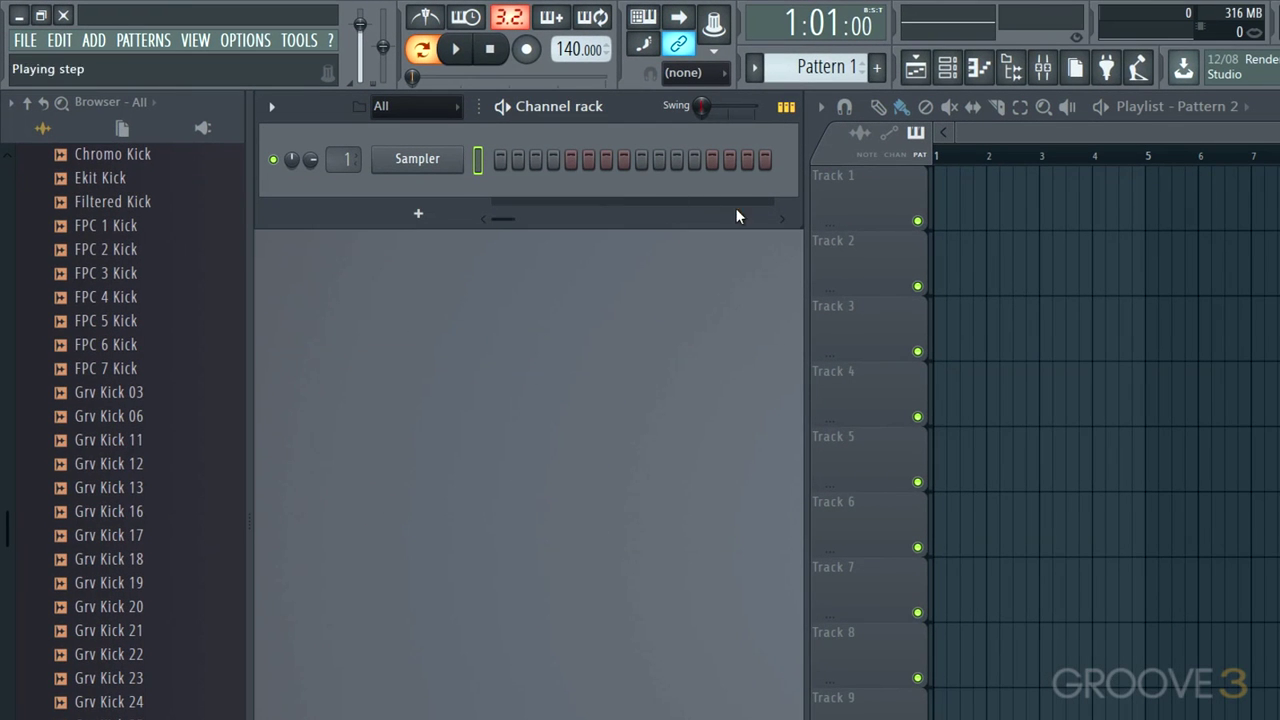
mouse_move(795, 217)
left_mouse_down()
mouse_move(1187, 255)
mouse_move(784, 197)
left_mouse_up()
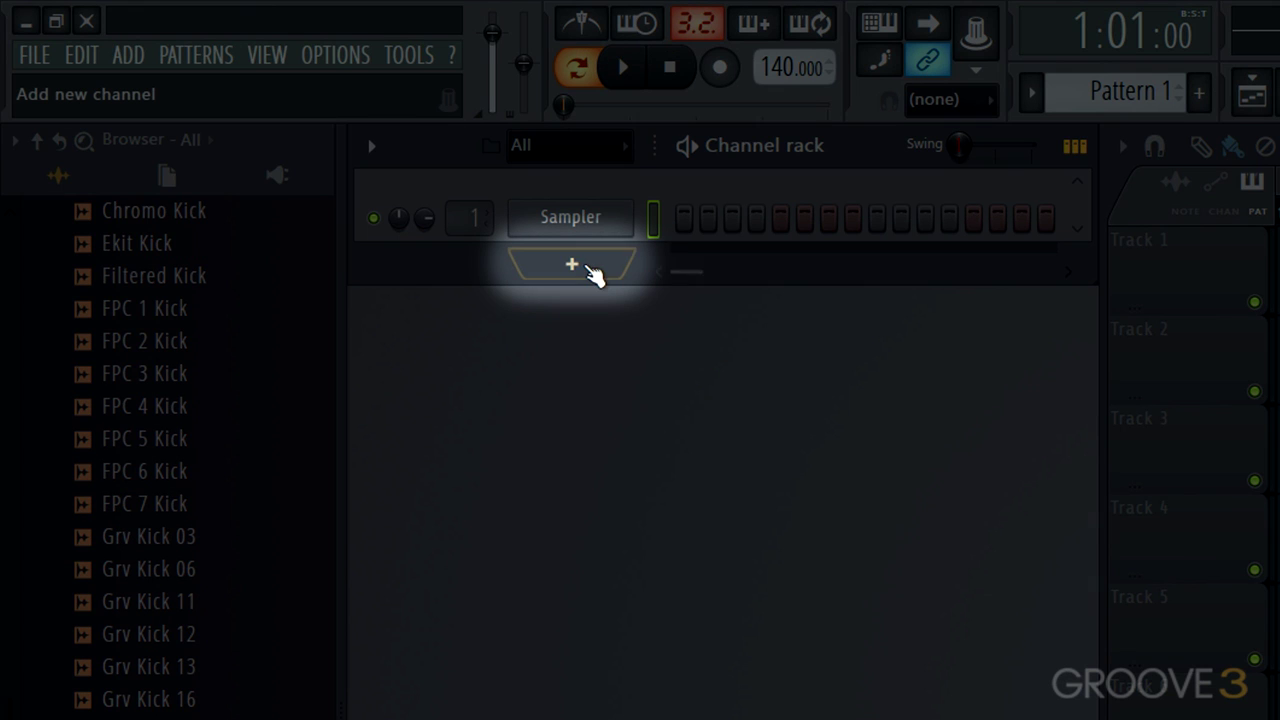
- Look over the + instrument list and the ADD menu, then bring up the Sampler channel's options
left_click(584, 272)
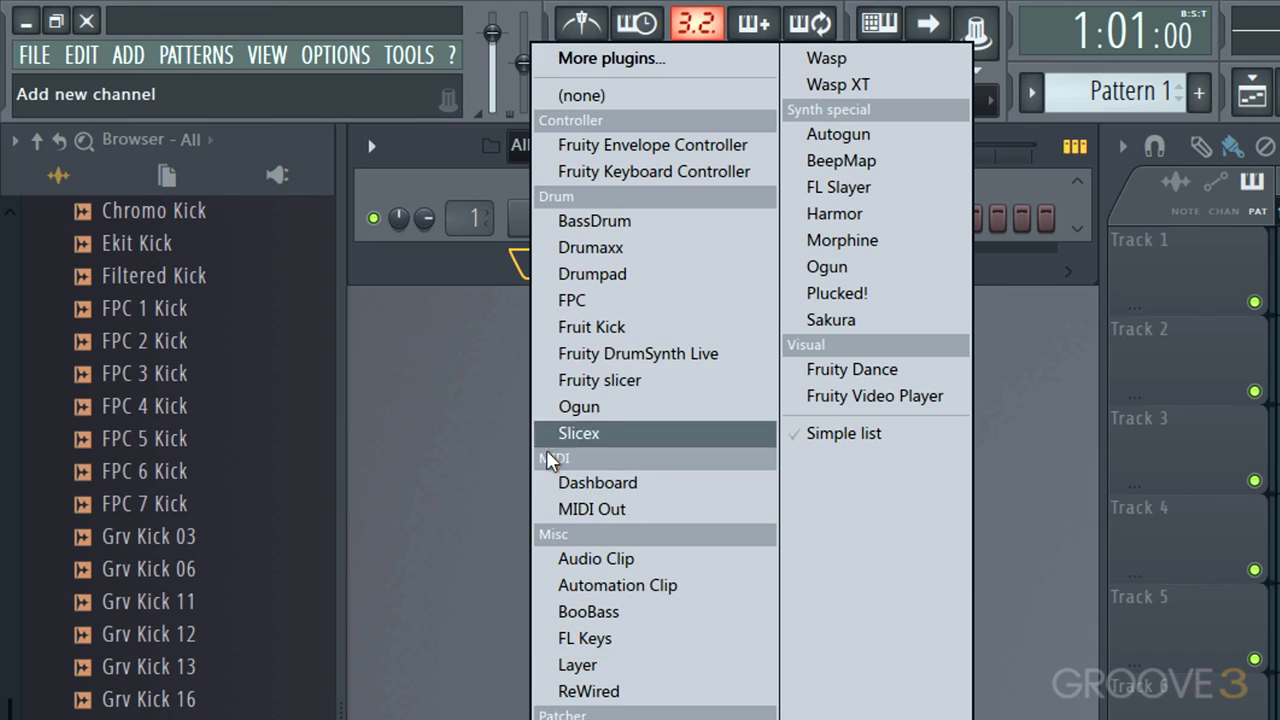
left_click(446, 366)
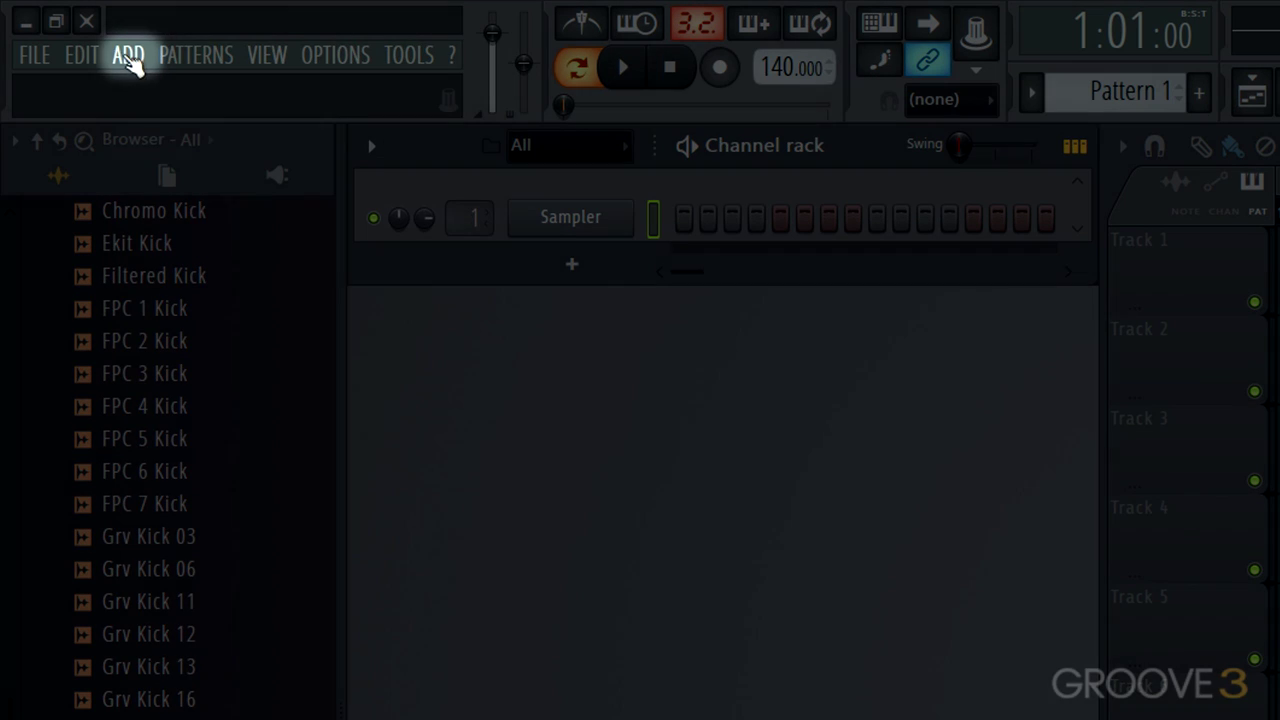
left_click(123, 54)
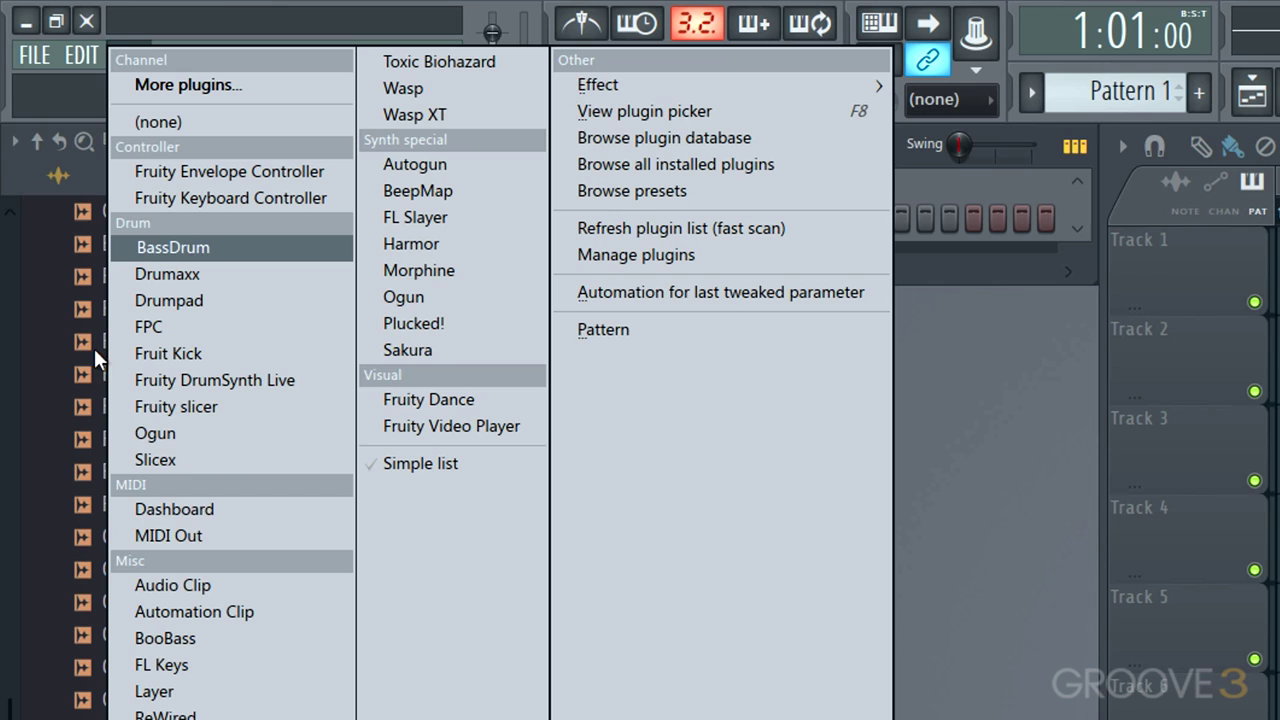
left_click(940, 492)
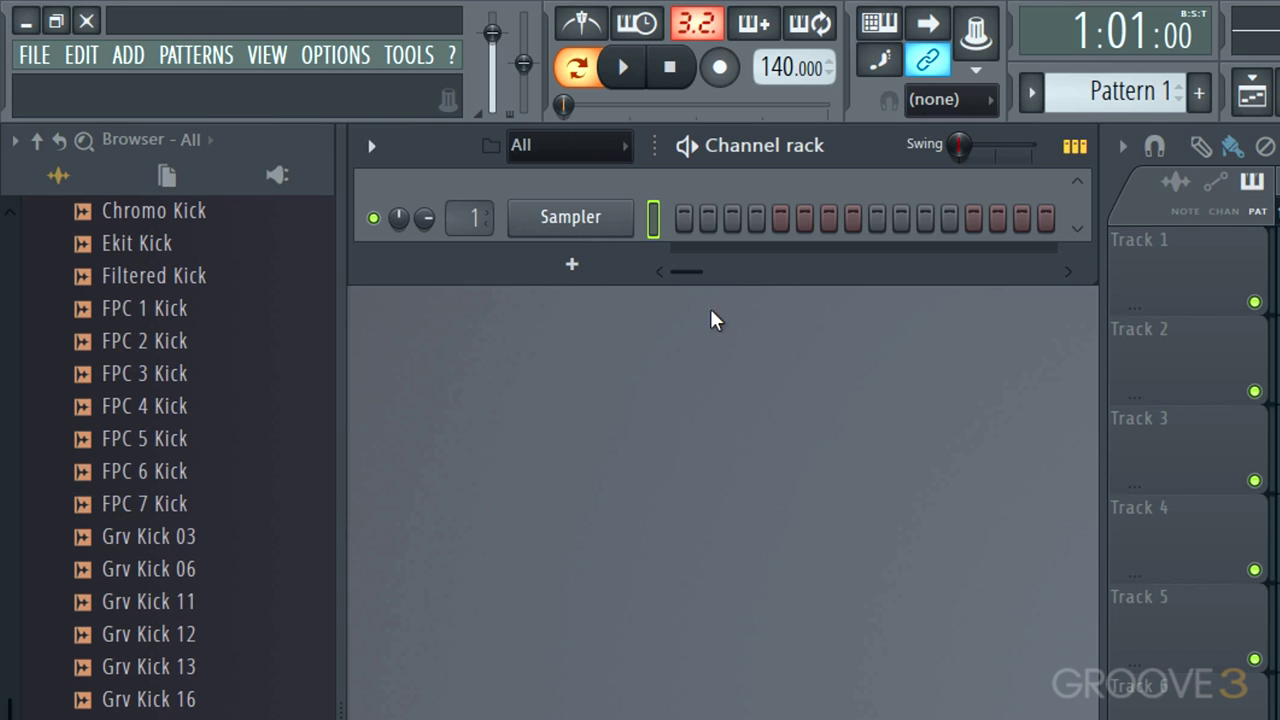
right_click(578, 216)
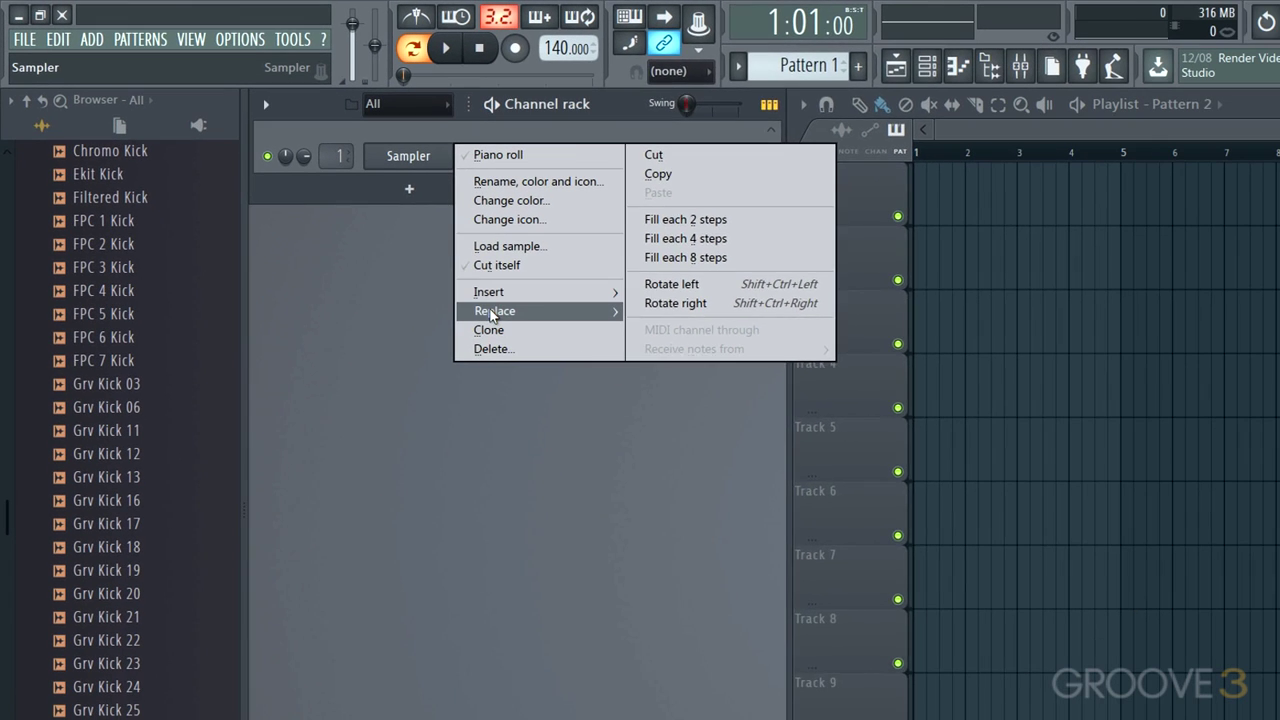
mouse_move(745, 437)
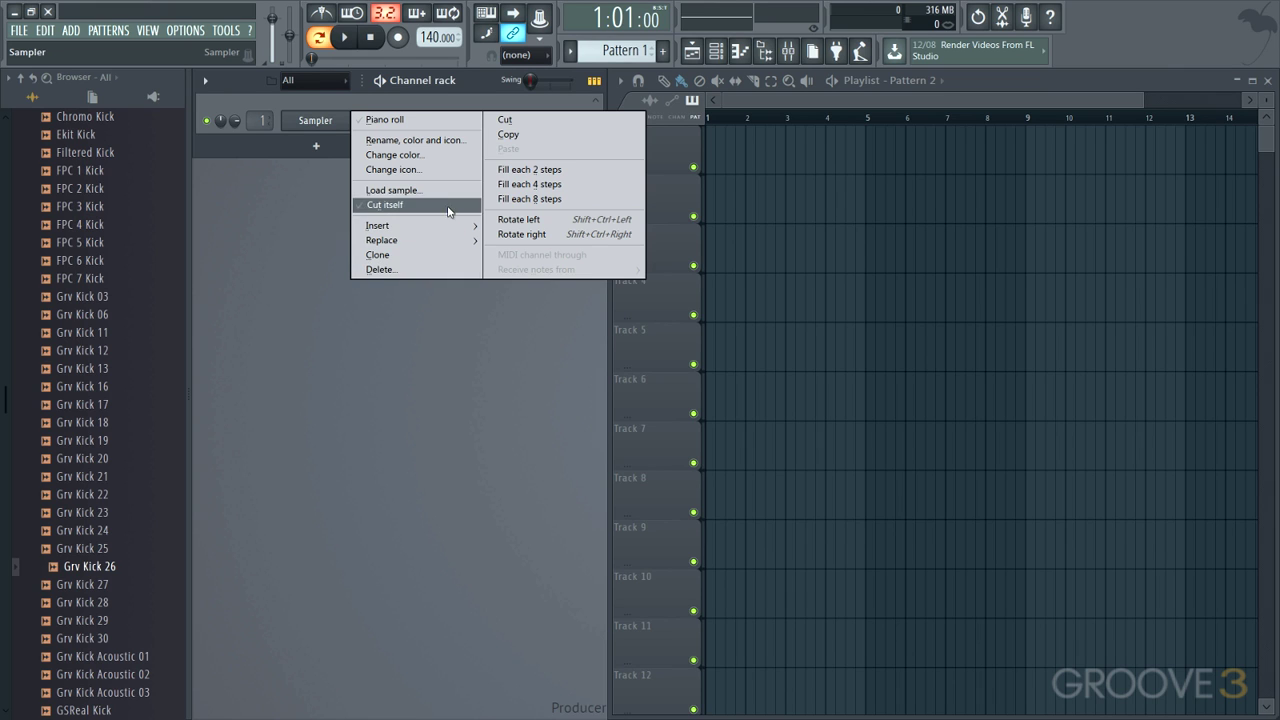
- Dismiss the channel menu and browse the Current project and Plugin database views, returning to All
left_click(302, 352)
scroll(115, 250, "up", 10)
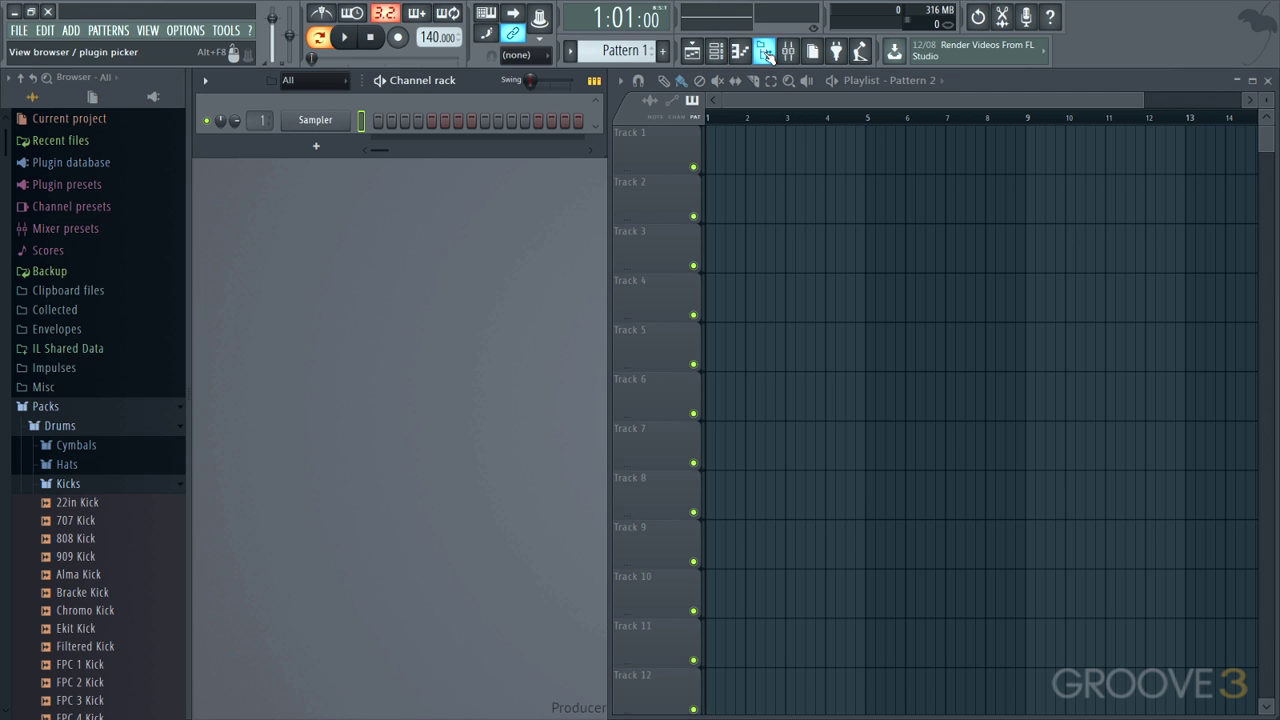
left_click(38, 407)
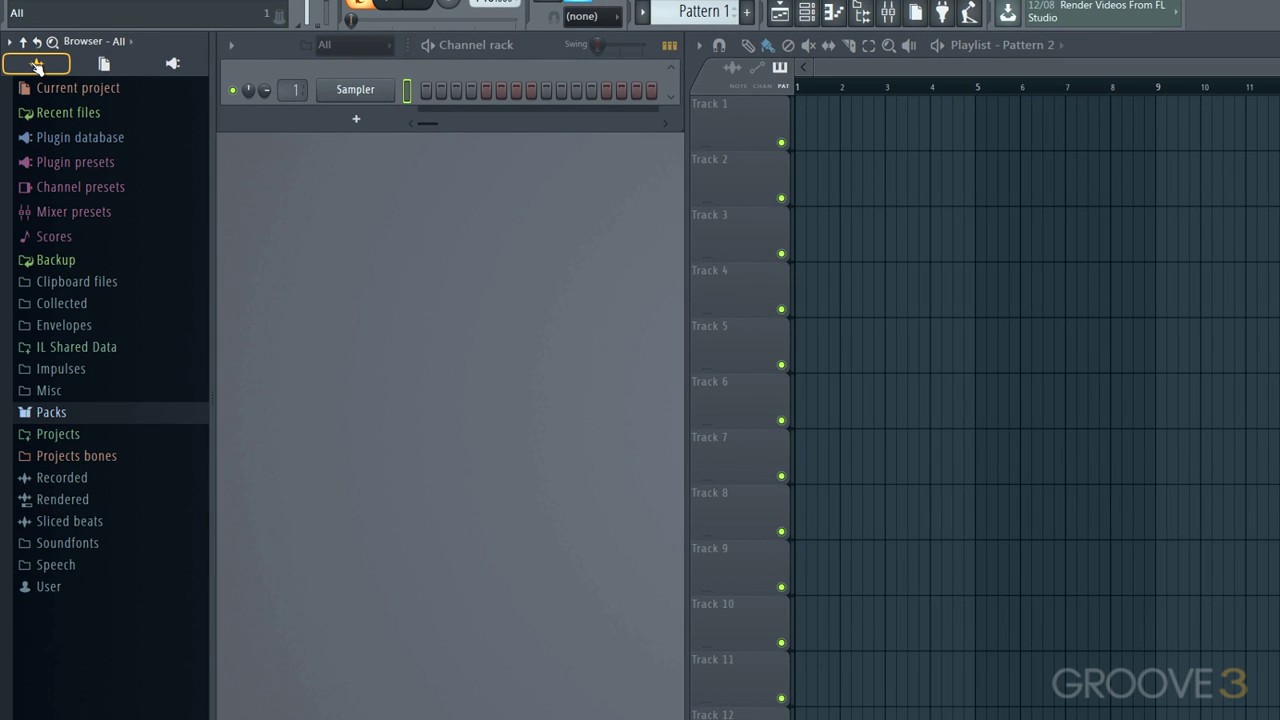
left_click(110, 64)
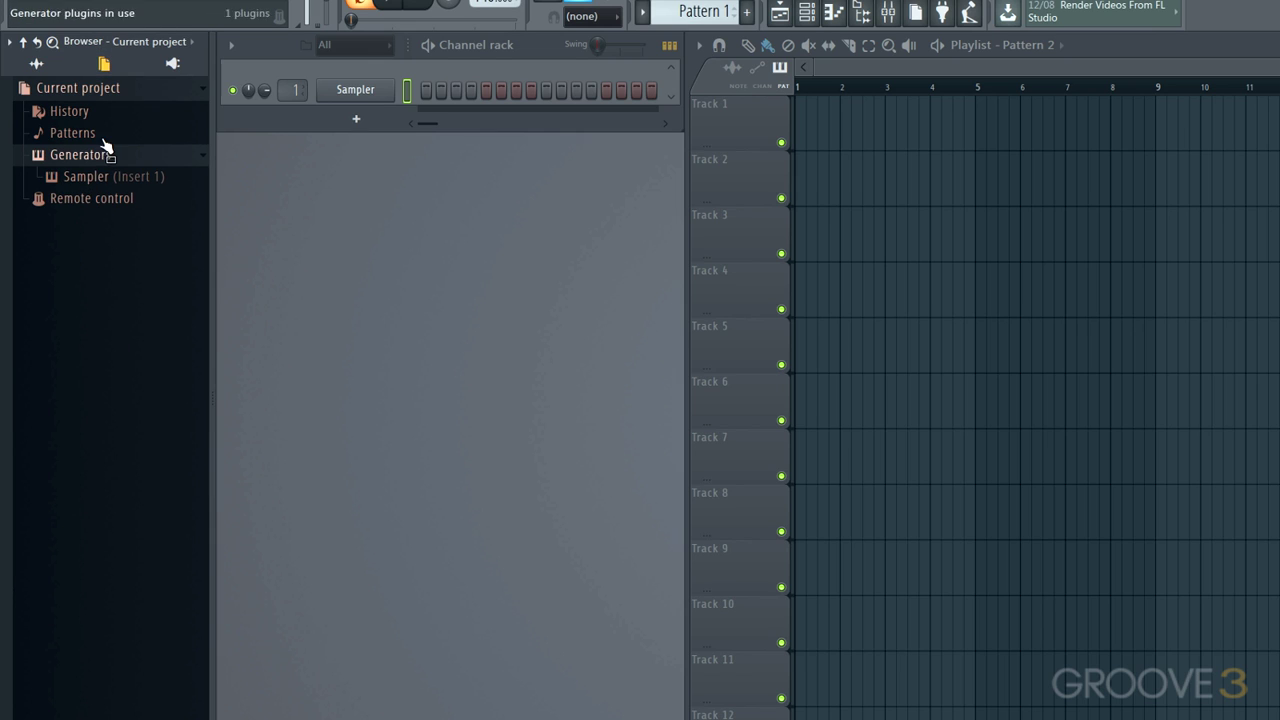
left_click(174, 64)
left_click(36, 64)
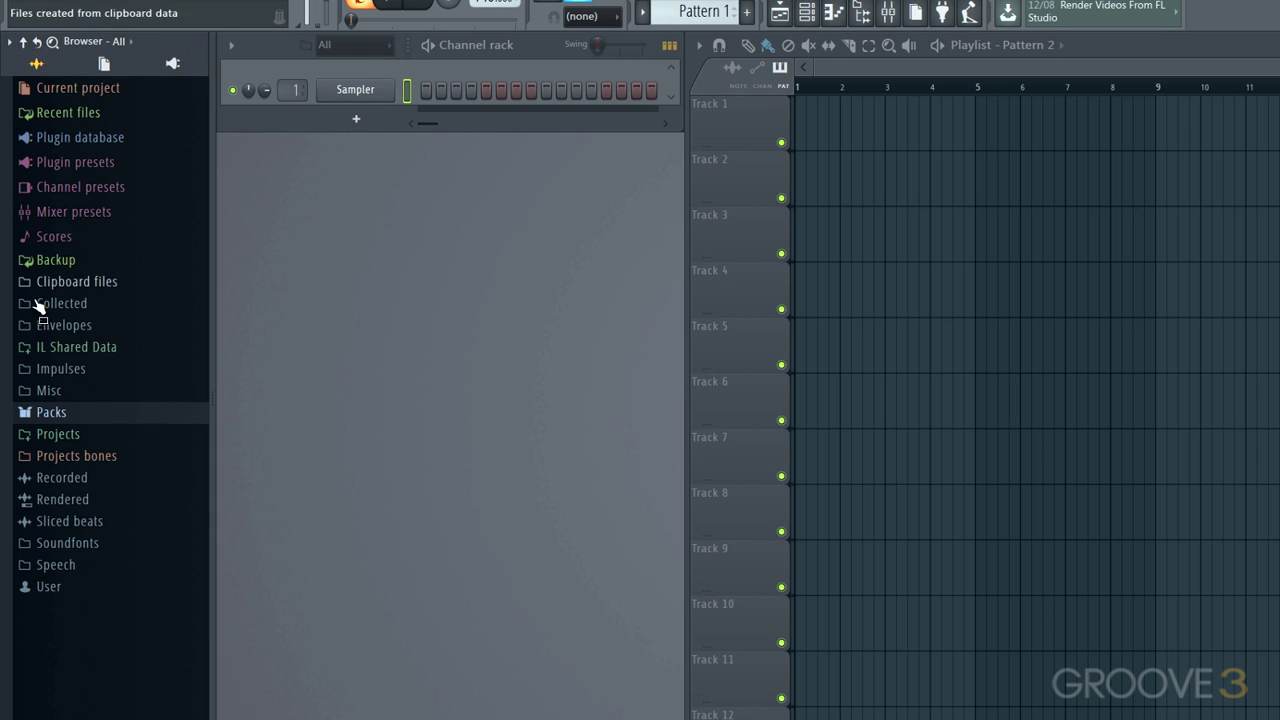
- Expand Packs > Drums > Kicks to list the kick samples
left_click(52, 412)
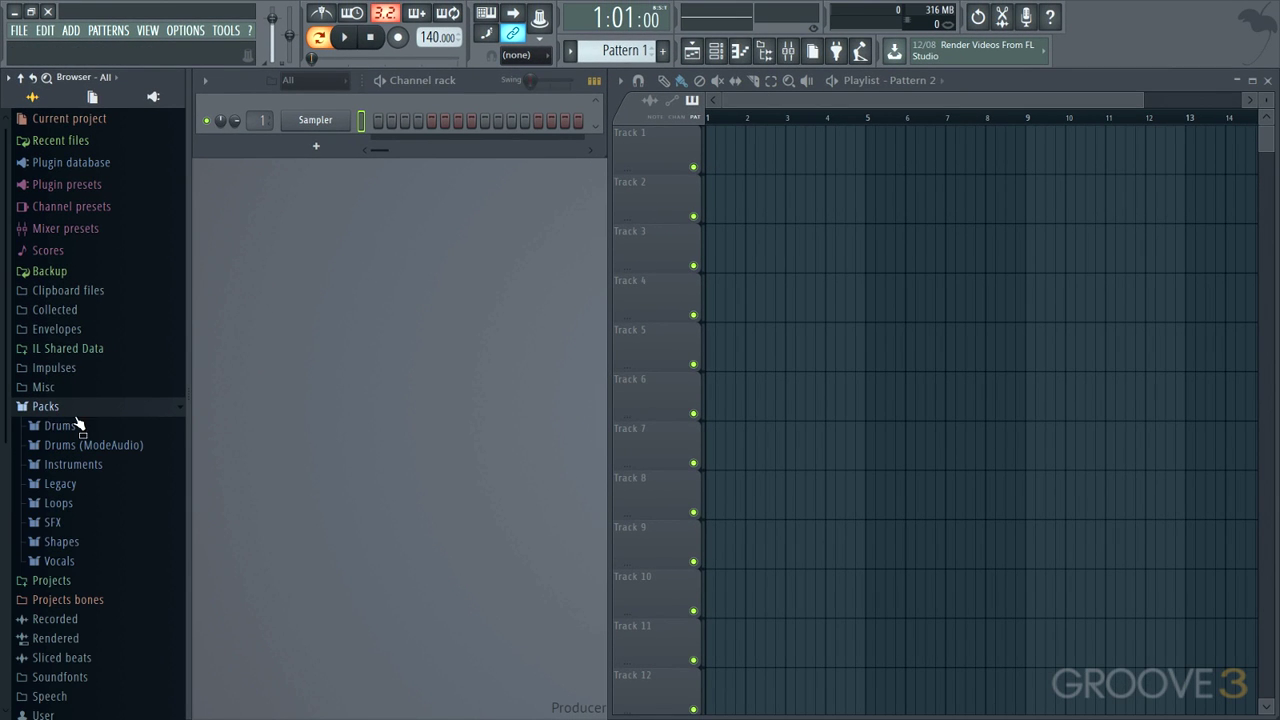
left_click(53, 426)
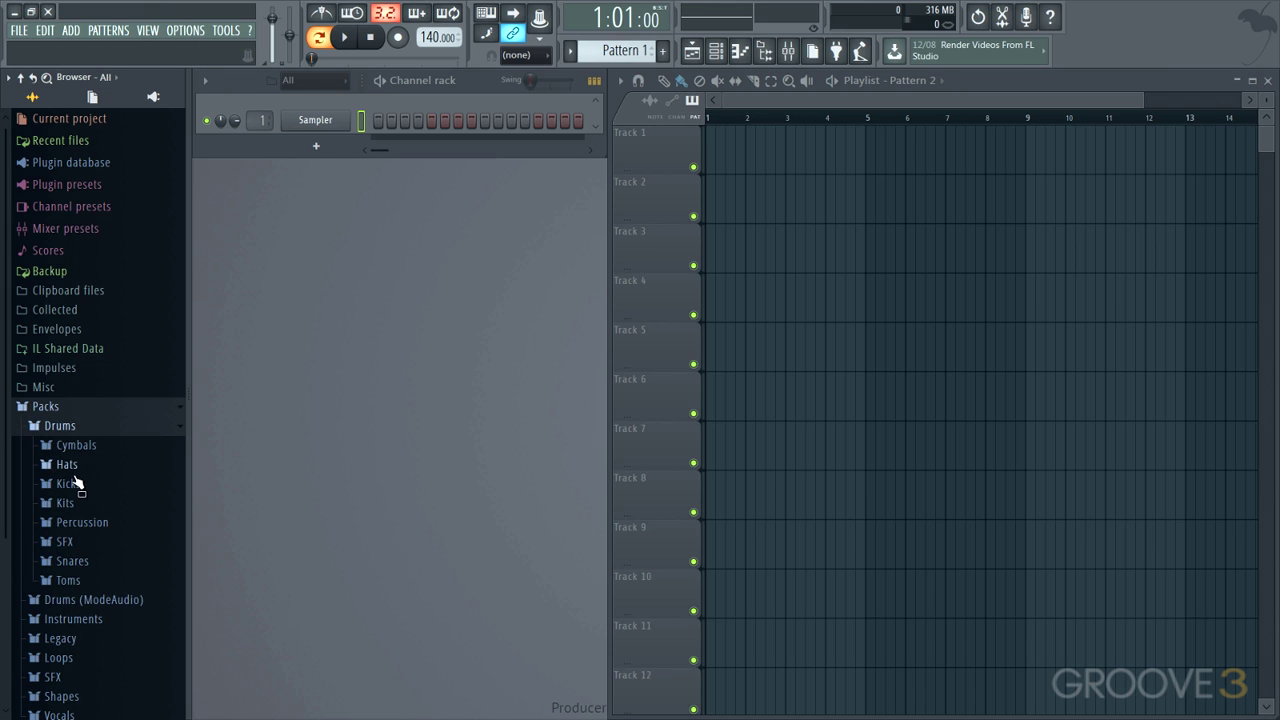
left_click(68, 484)
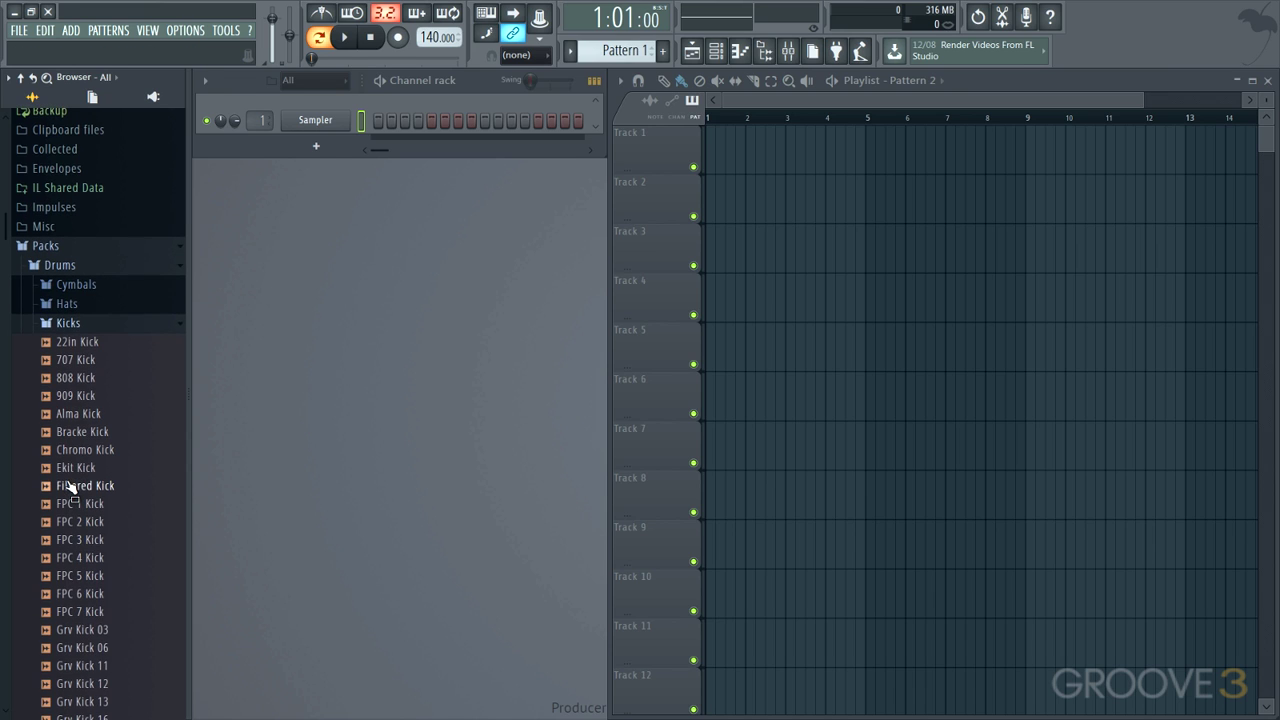
- Audition the kicks and send 707 Kick to the Sampler channel, then preview FPC 6 Kick and Grv Kick 06
left_click(79, 361)
left_click(76, 396)
left_click(77, 432)
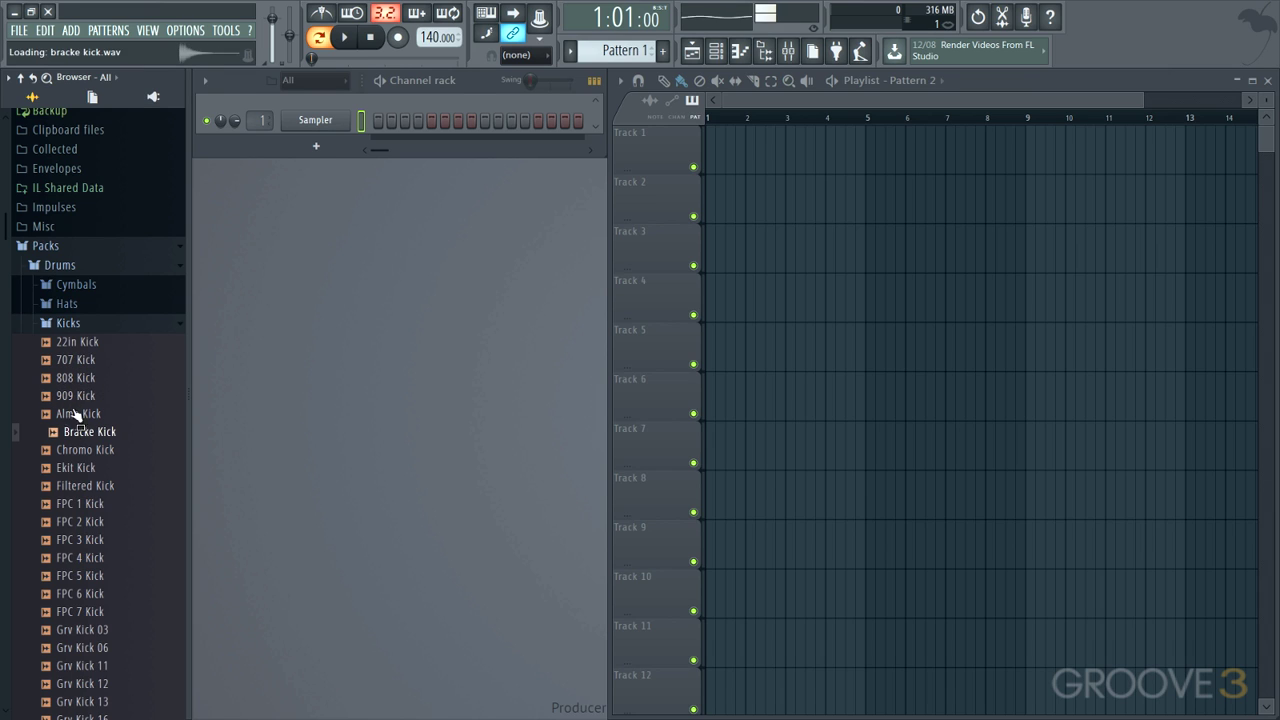
left_click(86, 361)
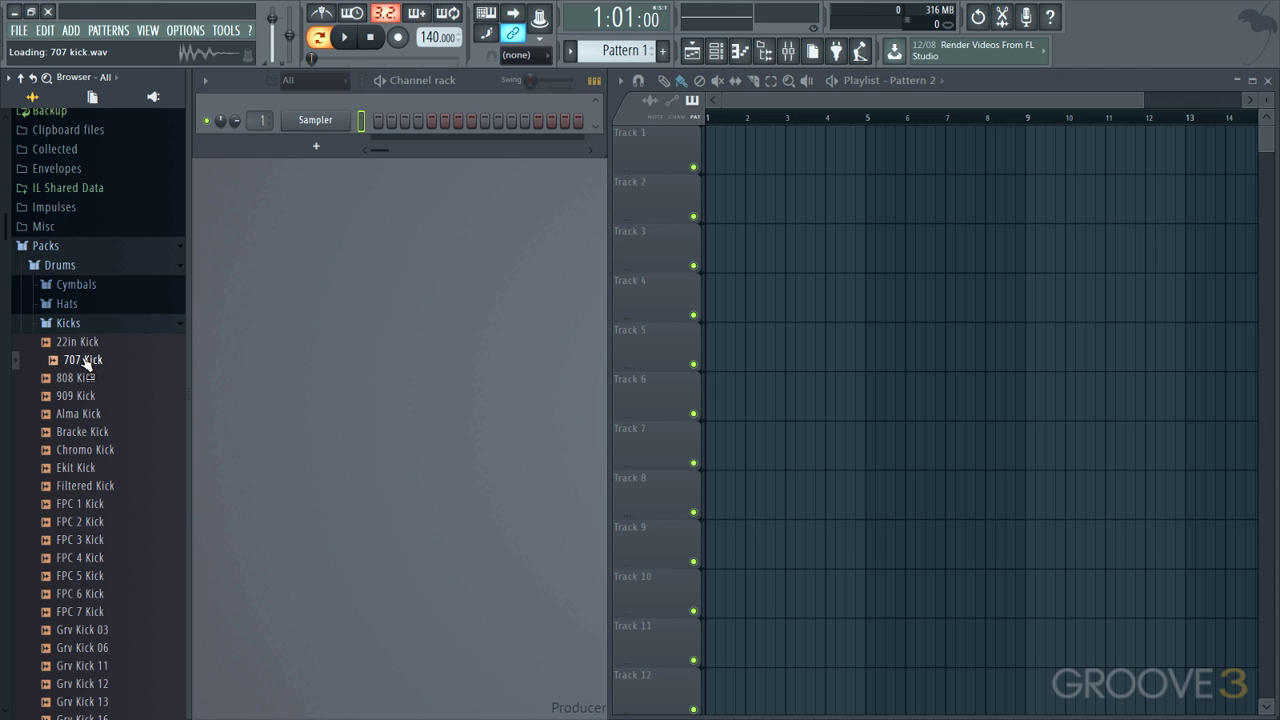
right_click(85, 363)
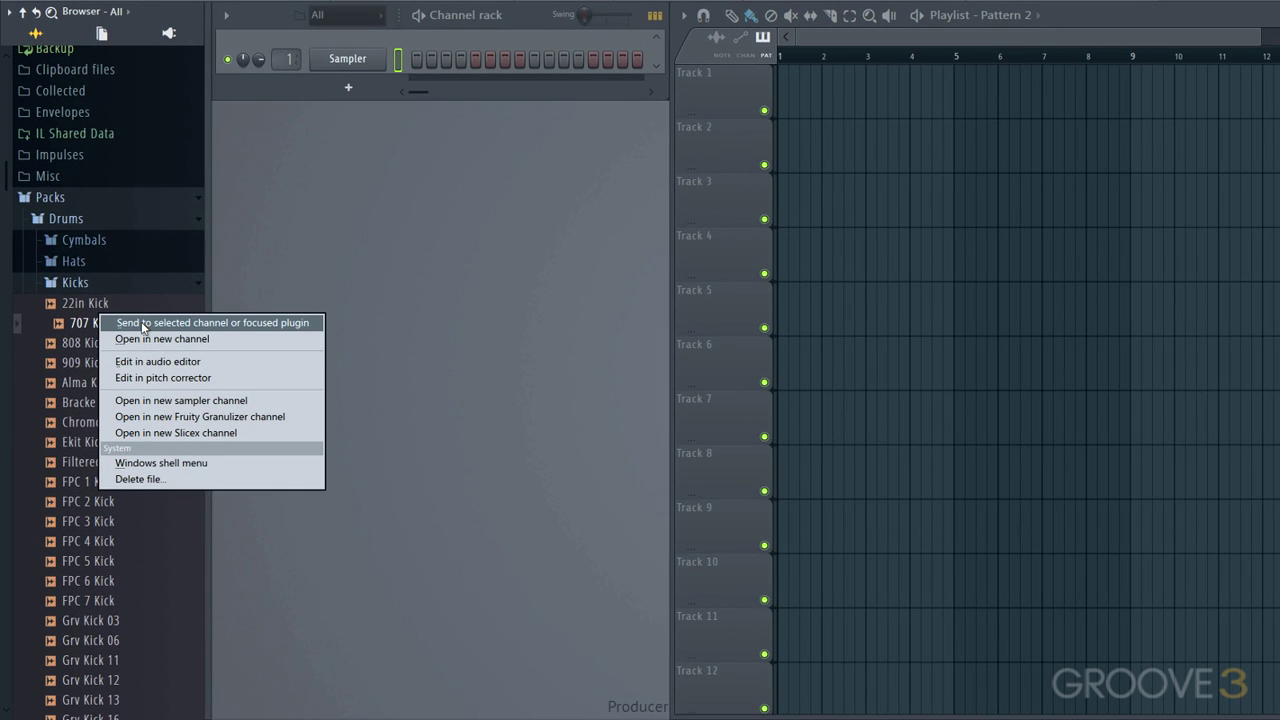
left_click(212, 324)
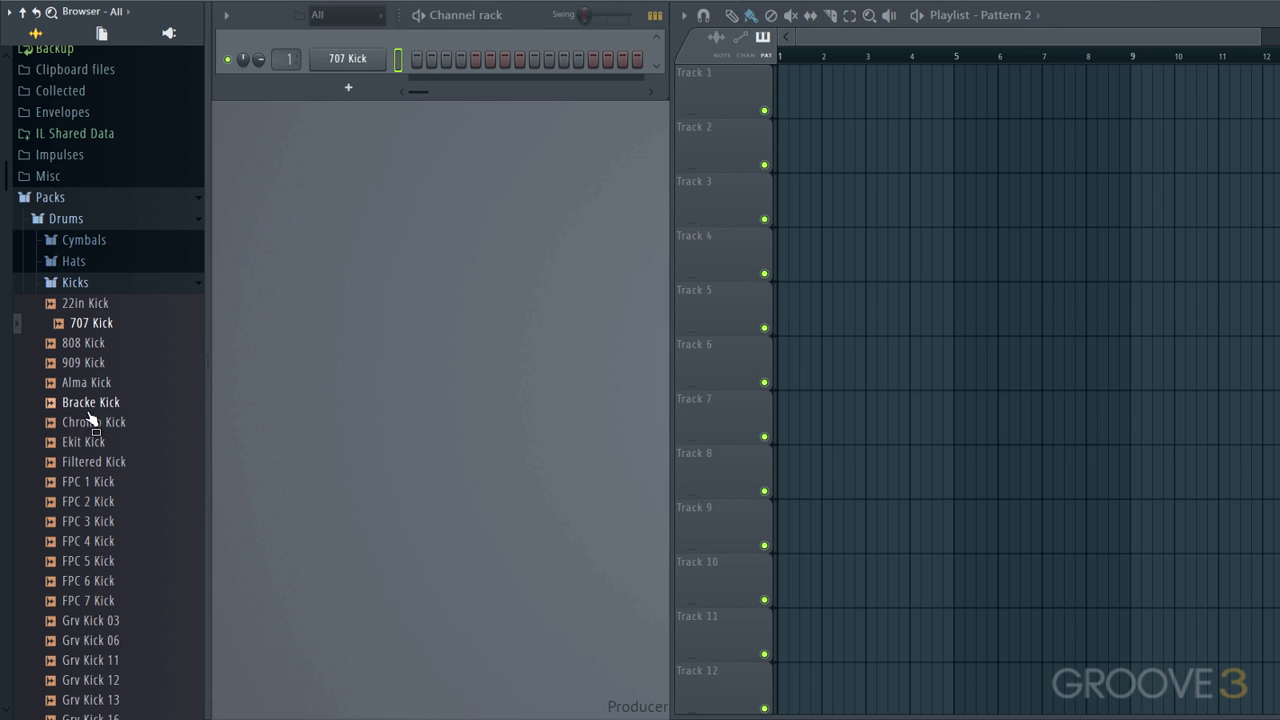
left_click(83, 583)
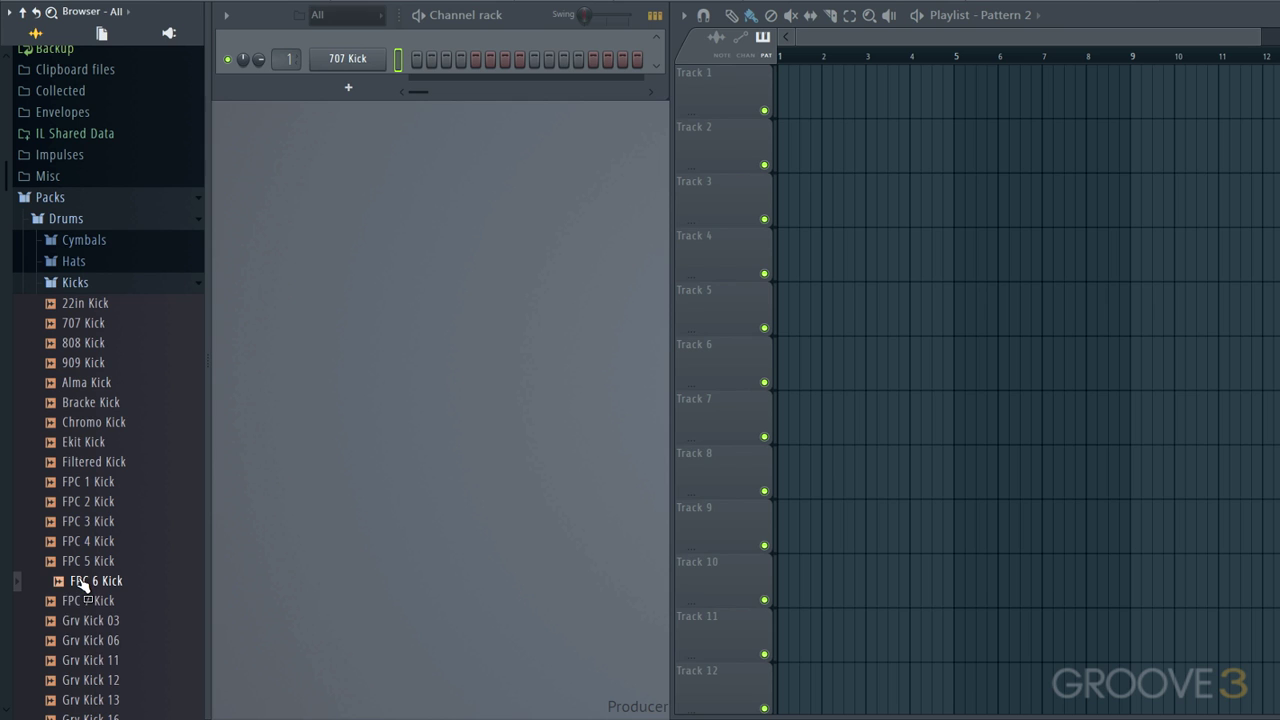
left_click(87, 641)
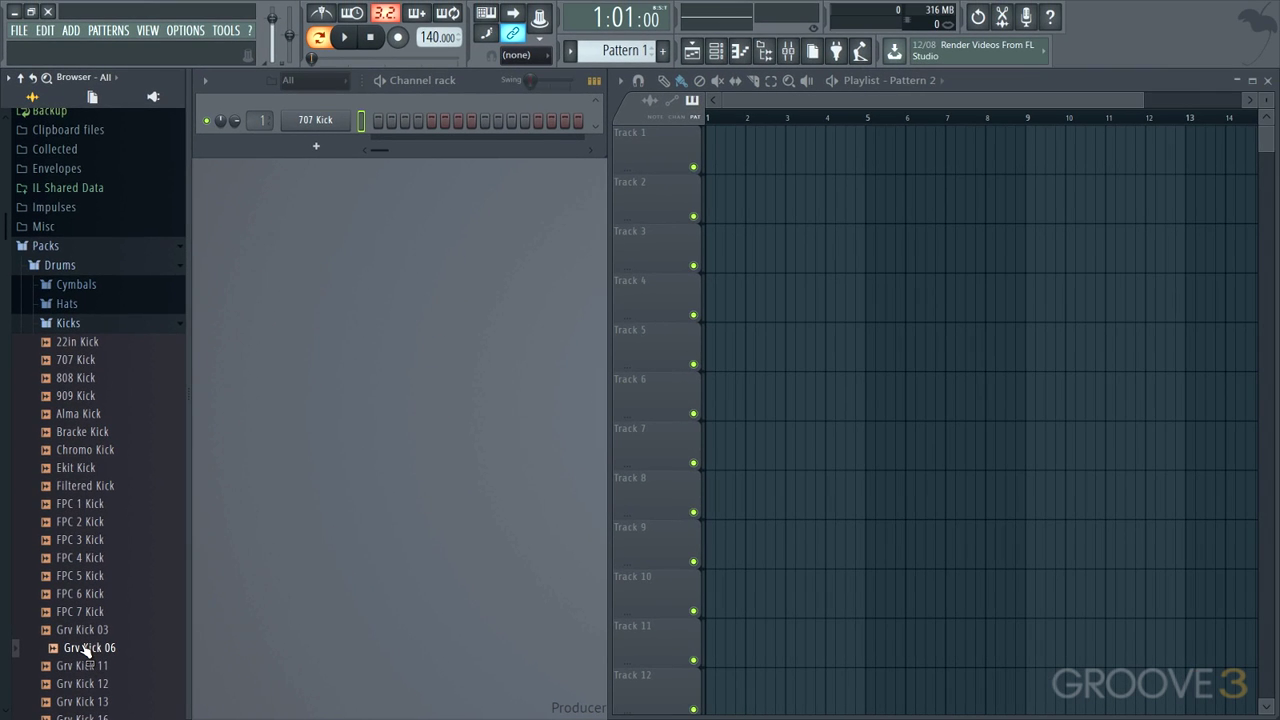
- Enlarge the channel rack, add Grv Kick 06 as a channel and route it to mixer insert 2
left_click(375, 174)
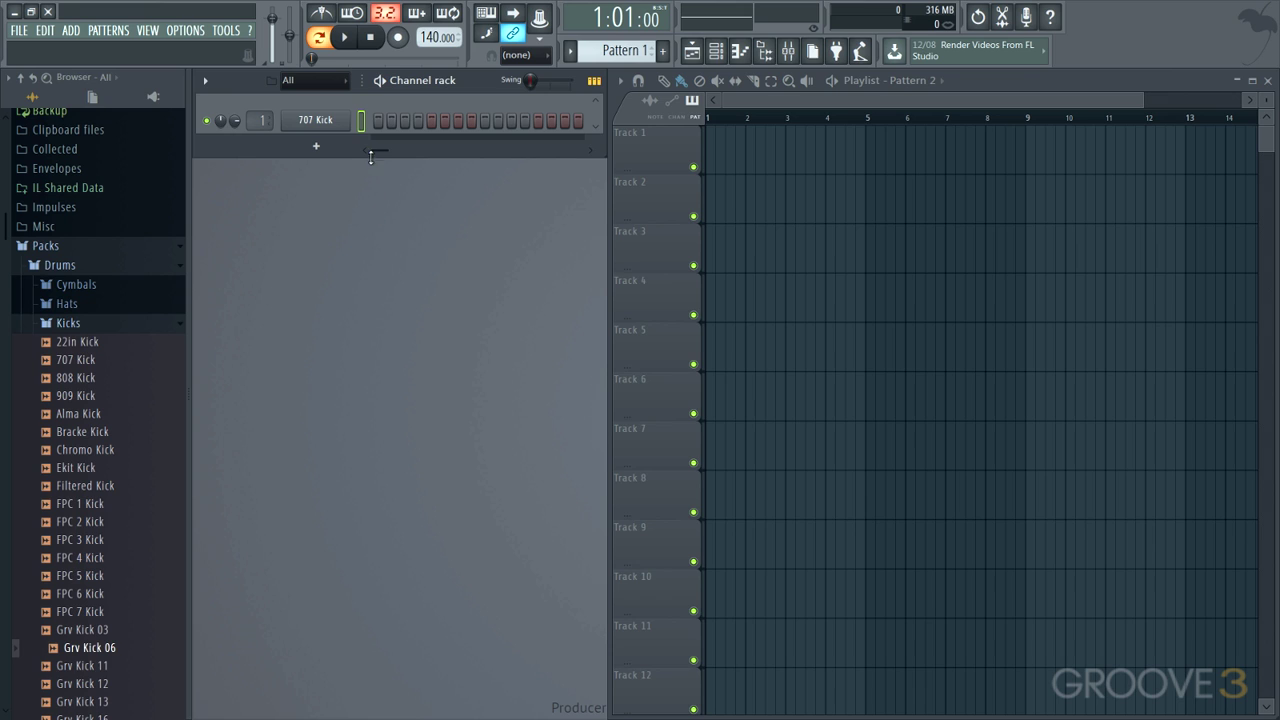
left_click_drag(371, 157, 375, 172)
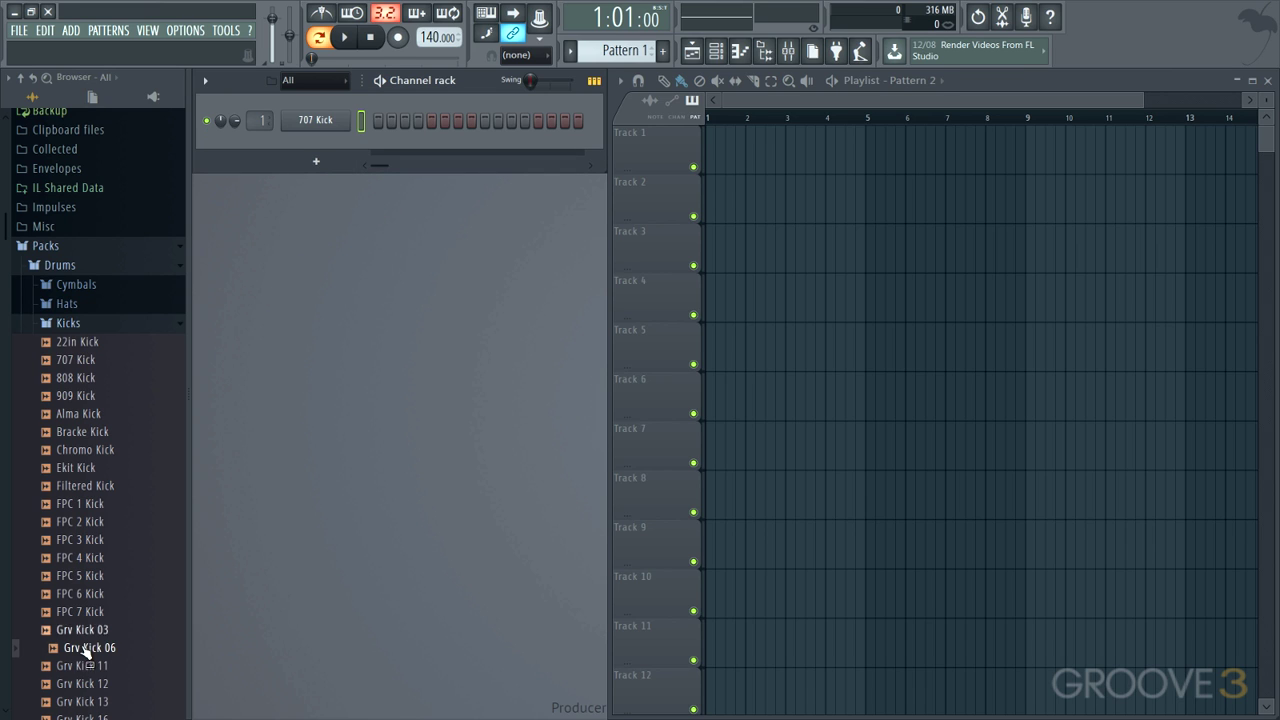
left_click_drag(86, 651, 345, 145)
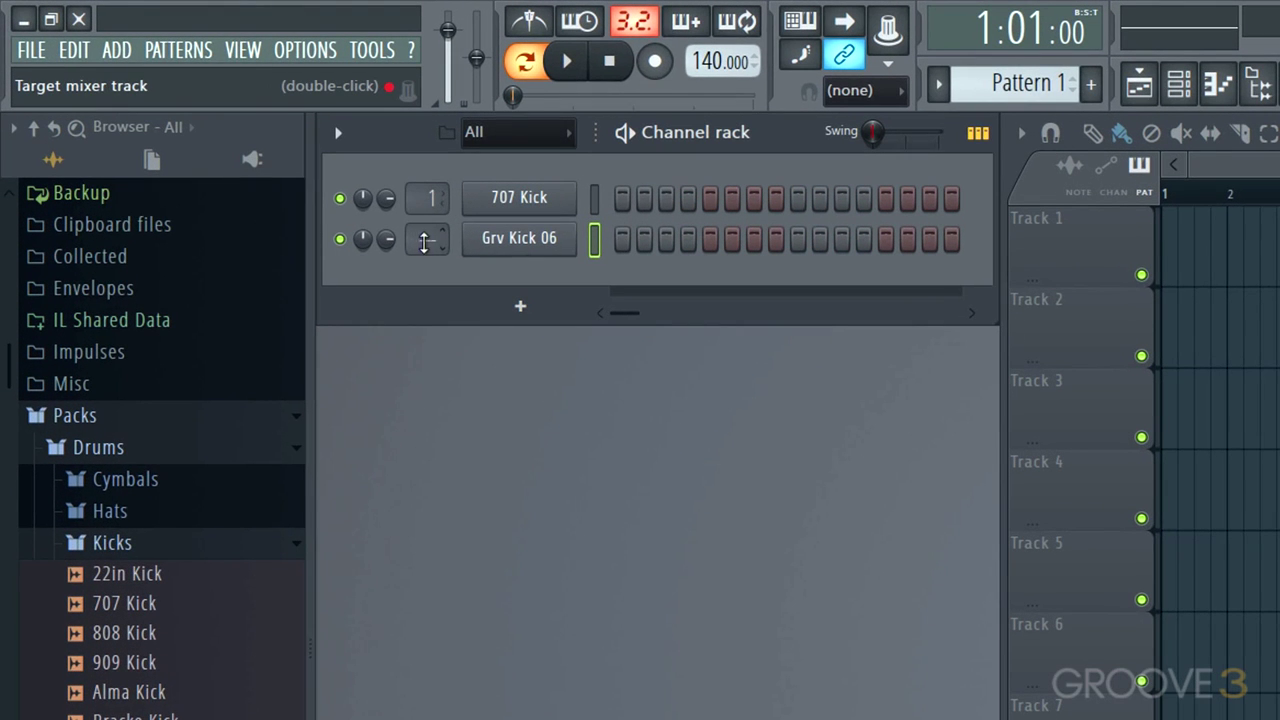
left_click_drag(435, 240, 435, 224)
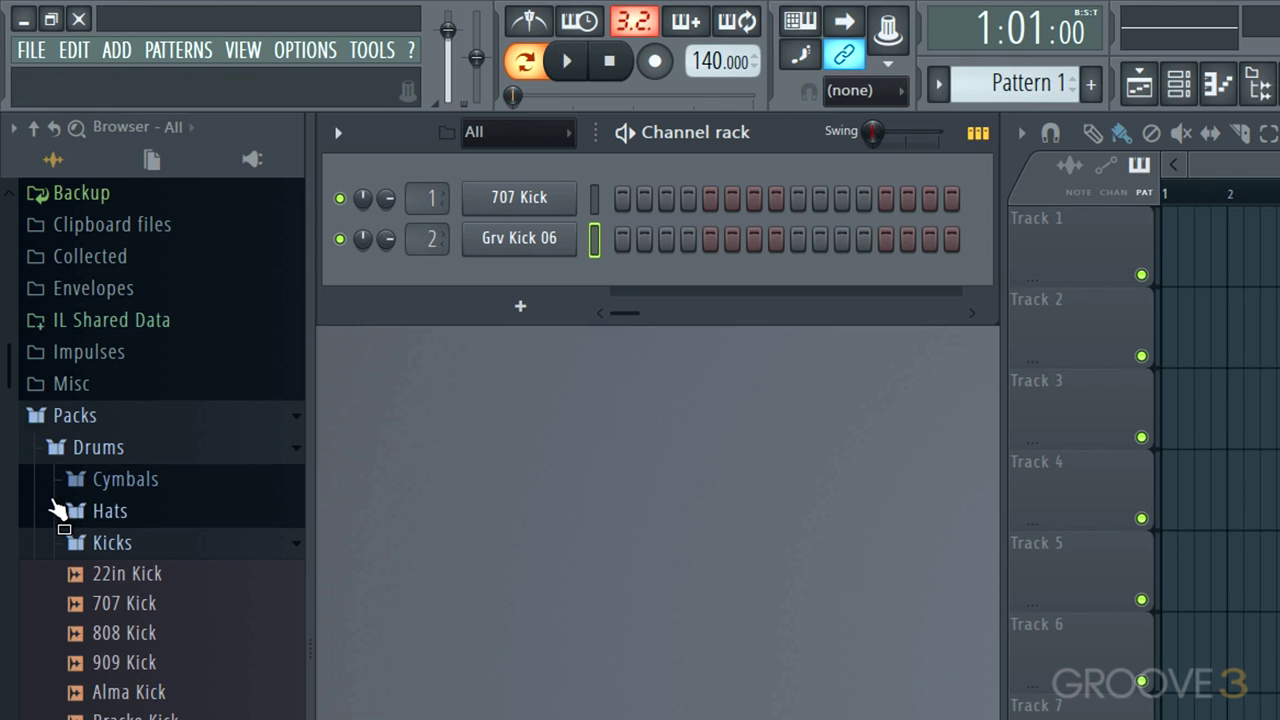
- Audition the Hats samples and add 909 CH 2 as a new channel on insert 3
left_click(115, 511)
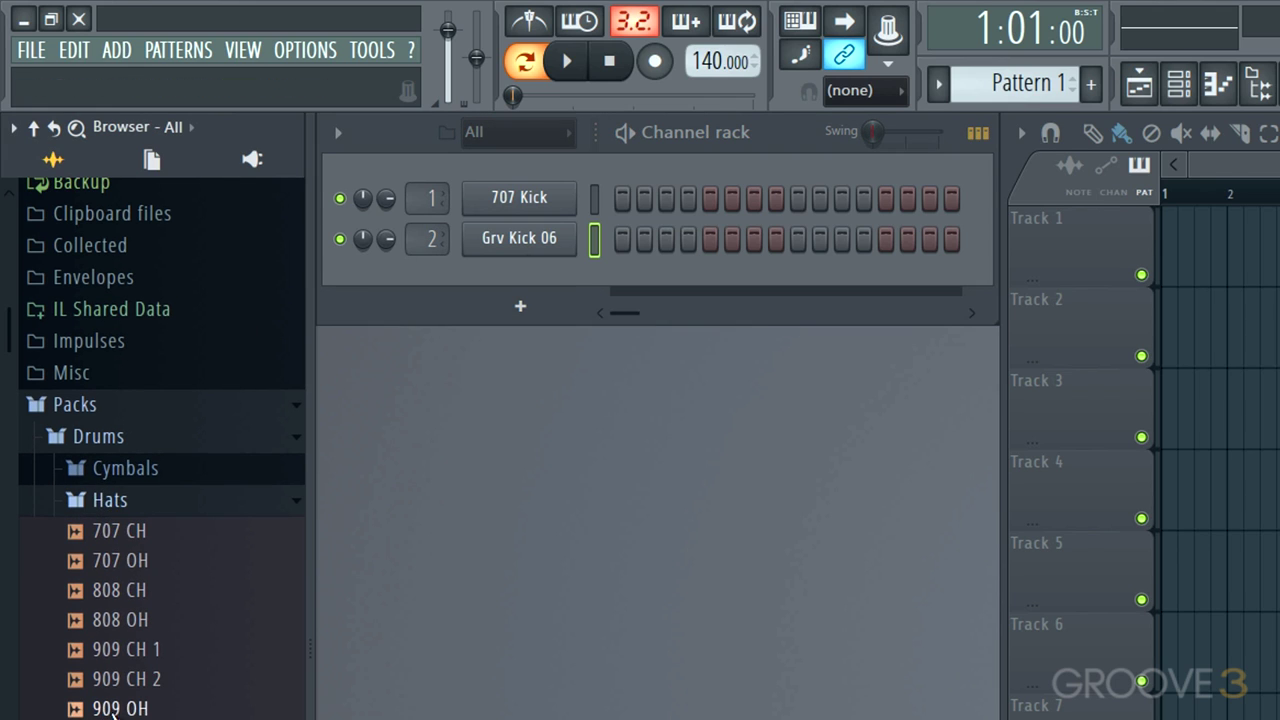
left_click(100, 560)
left_click(104, 595)
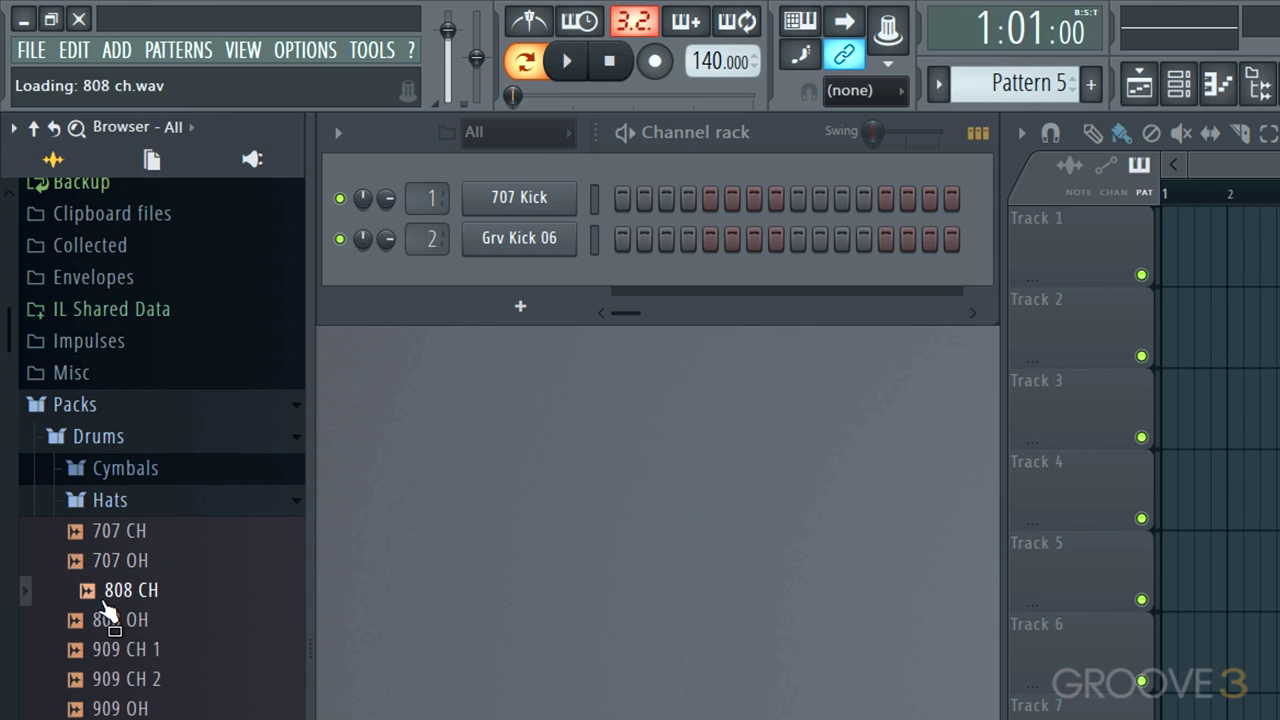
left_click(104, 622)
left_click(108, 652)
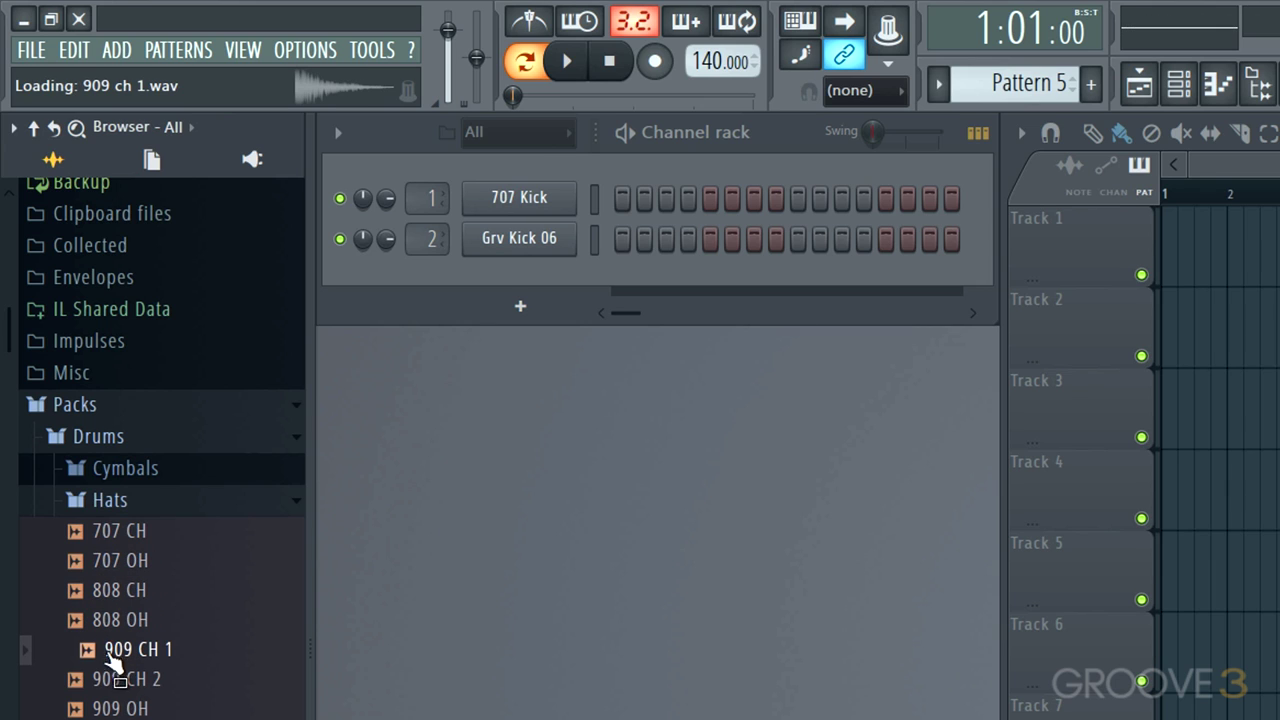
left_click(113, 680)
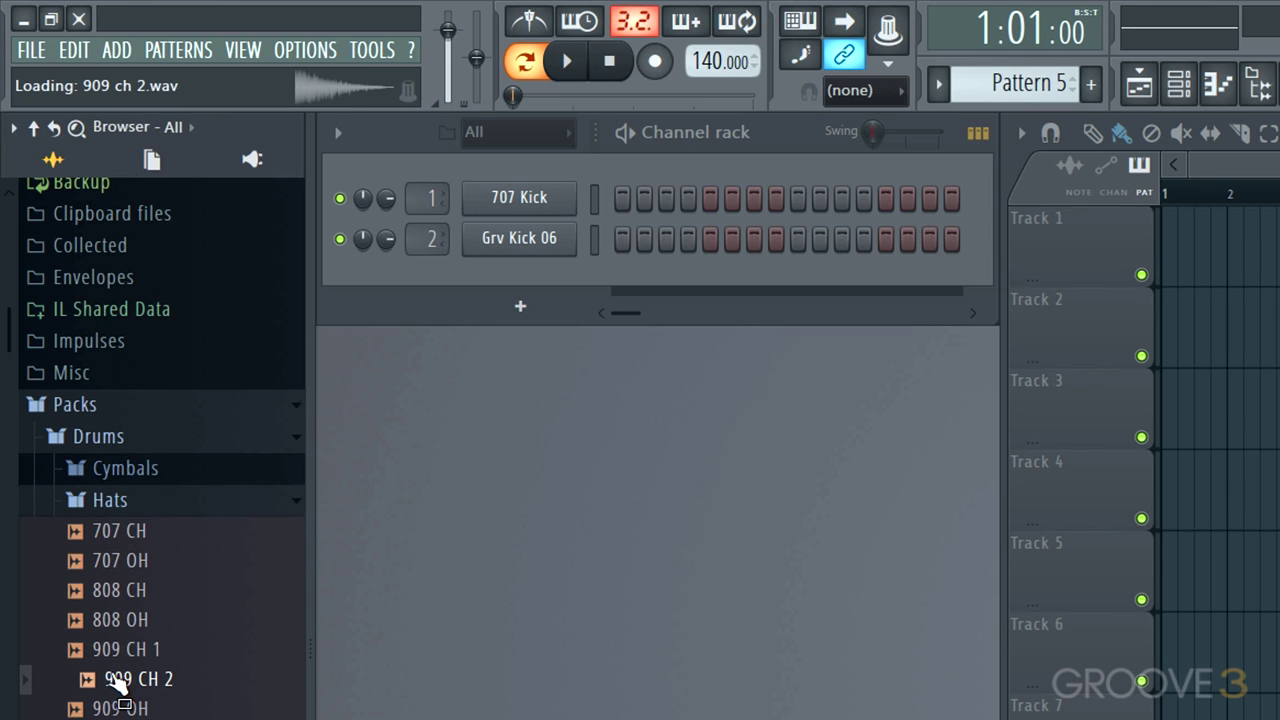
left_click_drag(134, 680, 557, 254)
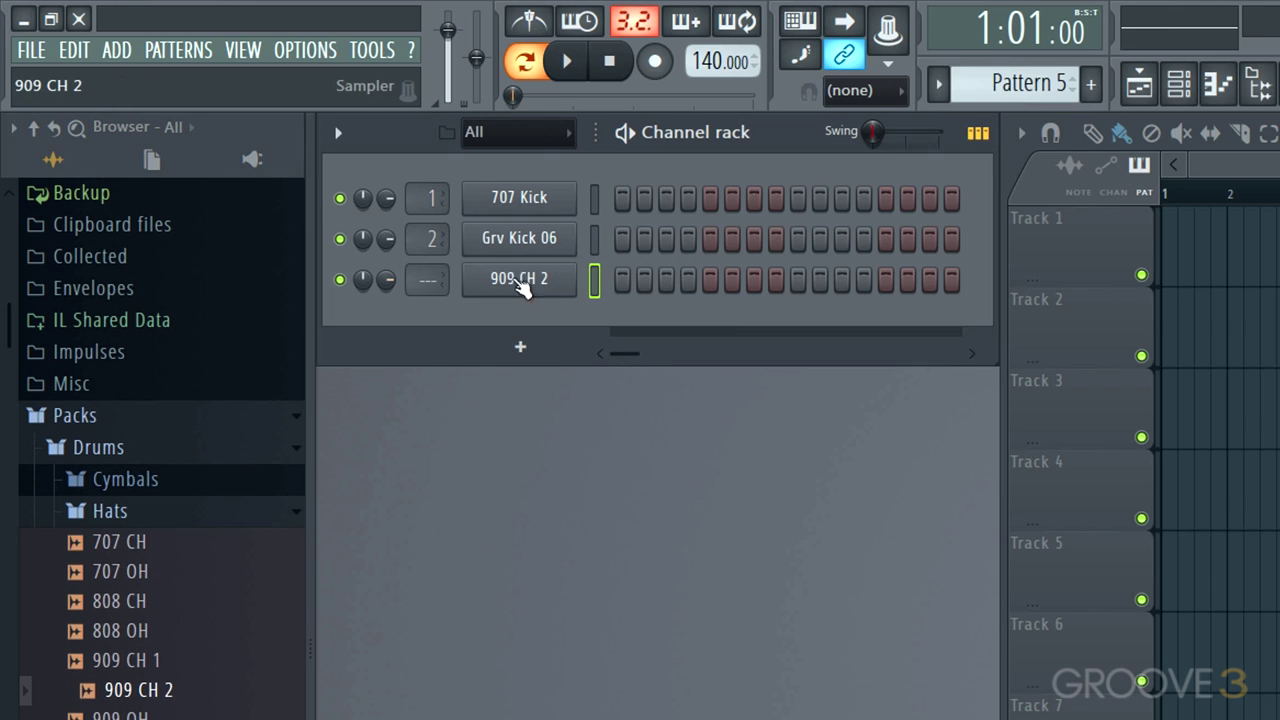
scroll(427, 279, "up", 1)
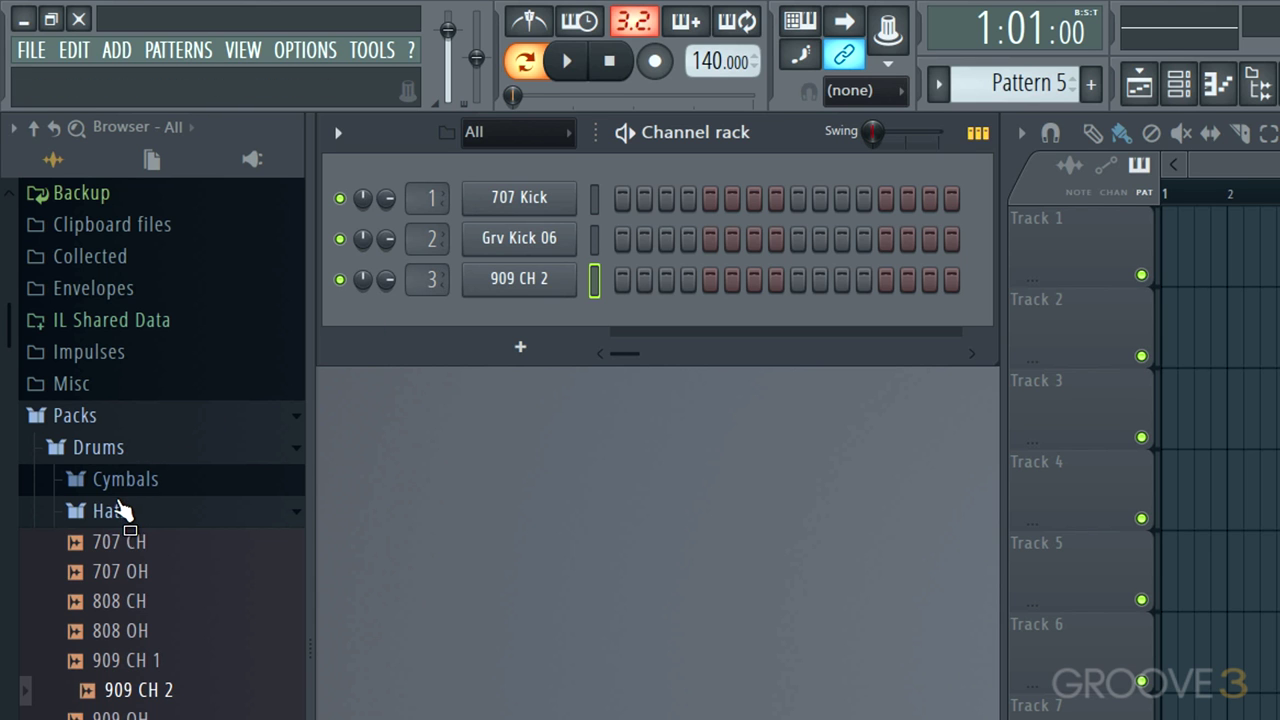
- Switch from Hats to the Snares folder and audition Alum Snare 2, 909 Rim and 808 Snare
left_click(122, 512)
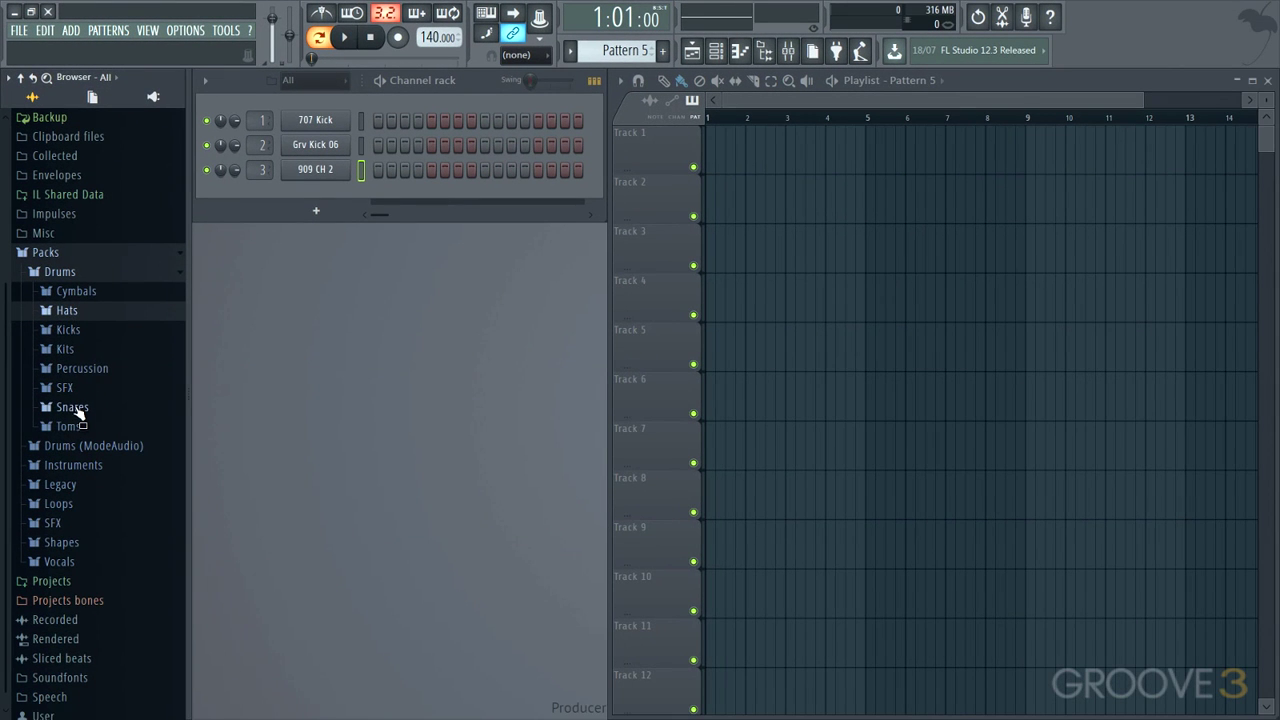
left_click(72, 407)
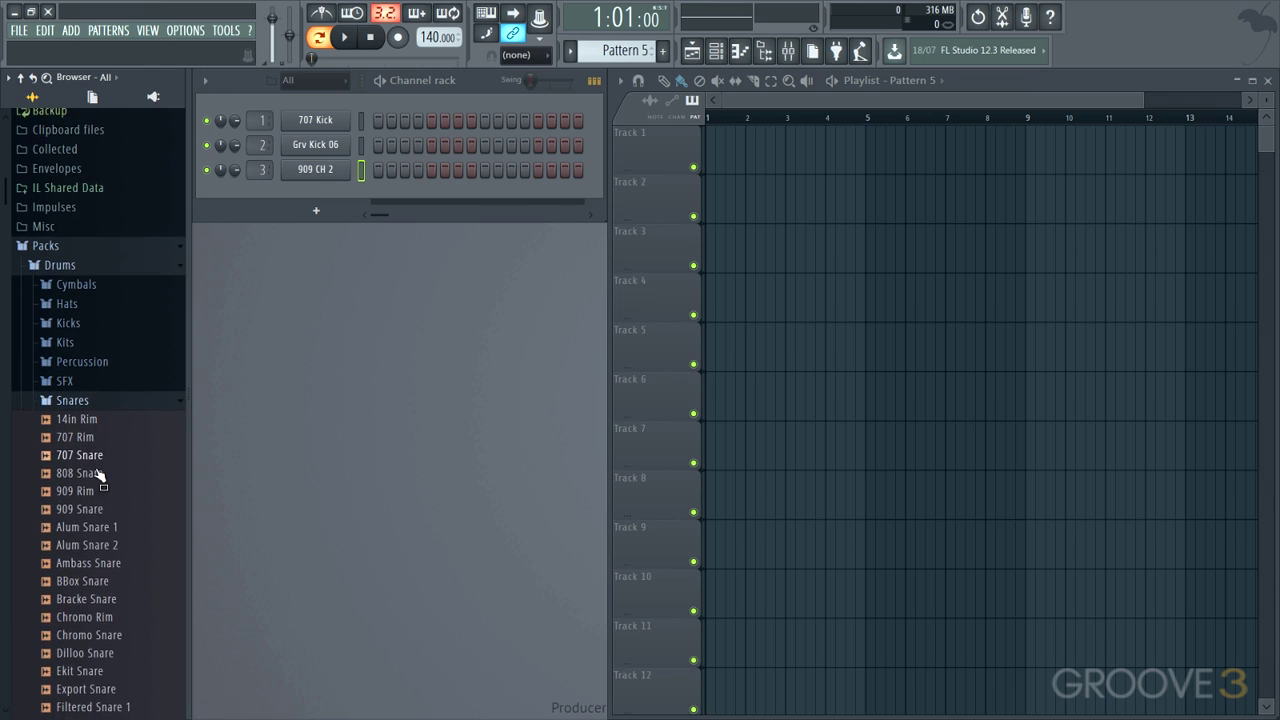
scroll(92, 471, "down", 6)
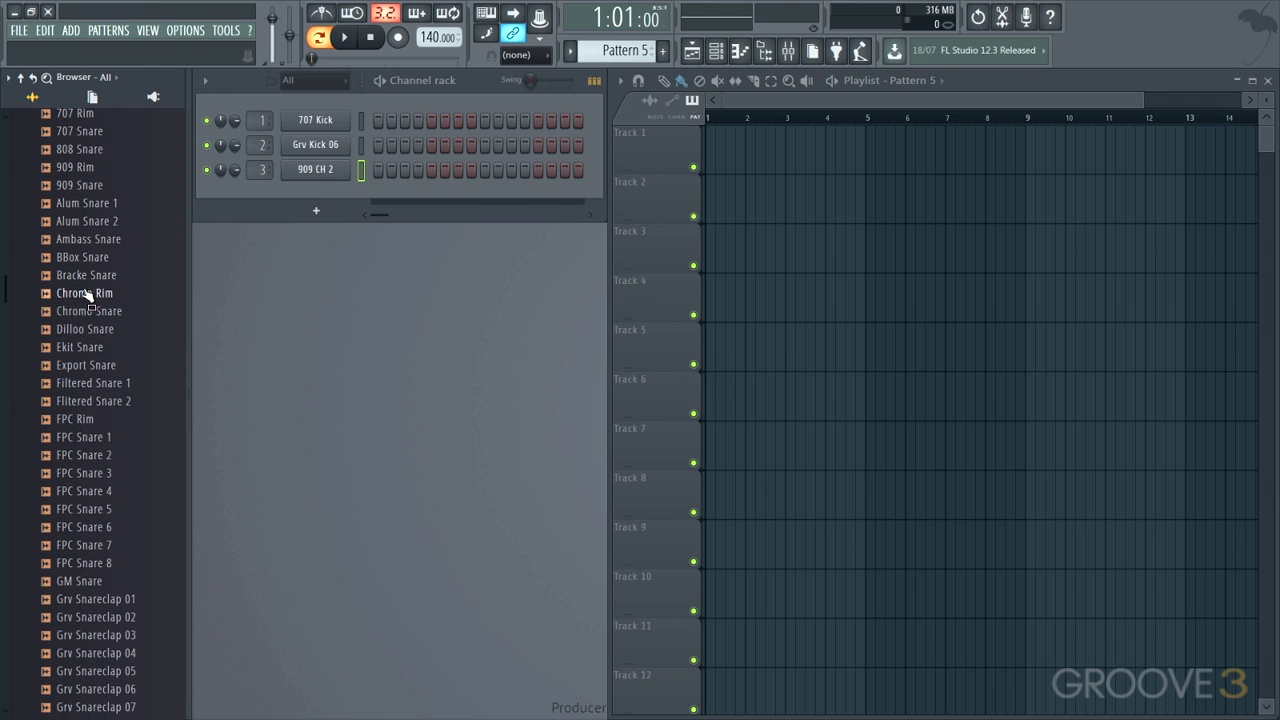
left_click(86, 221)
left_click(88, 167)
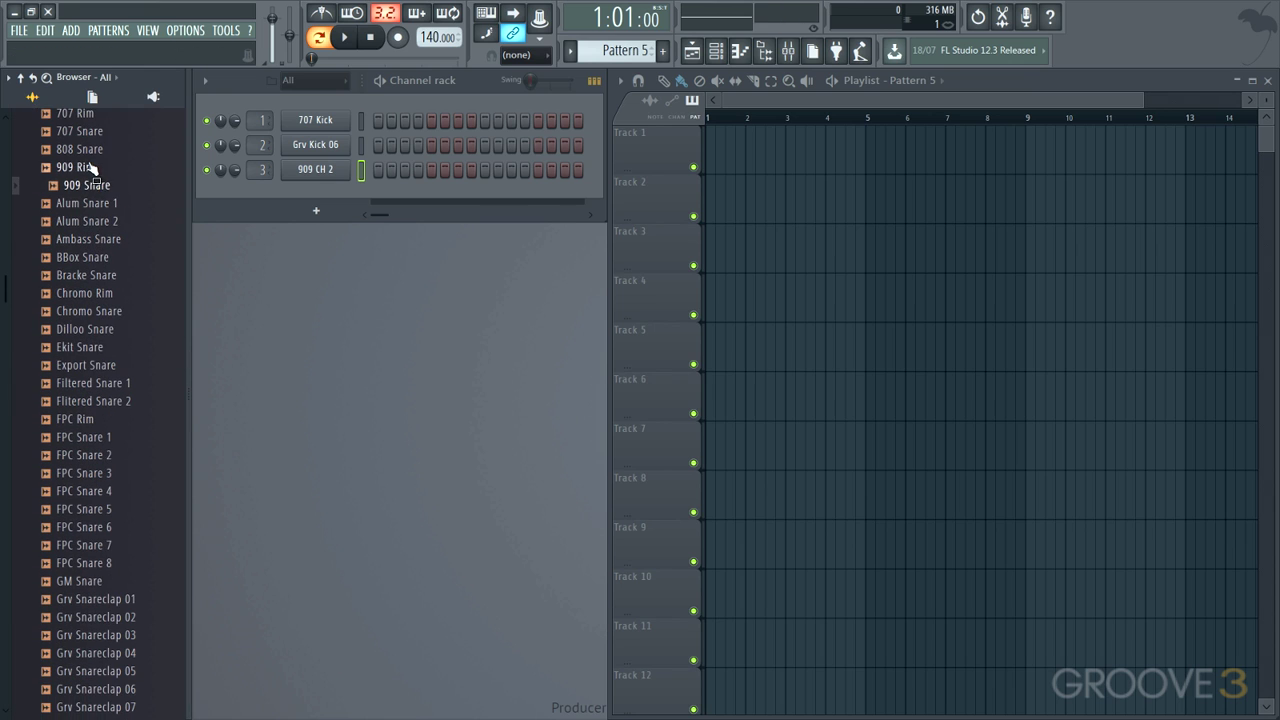
left_click(97, 149)
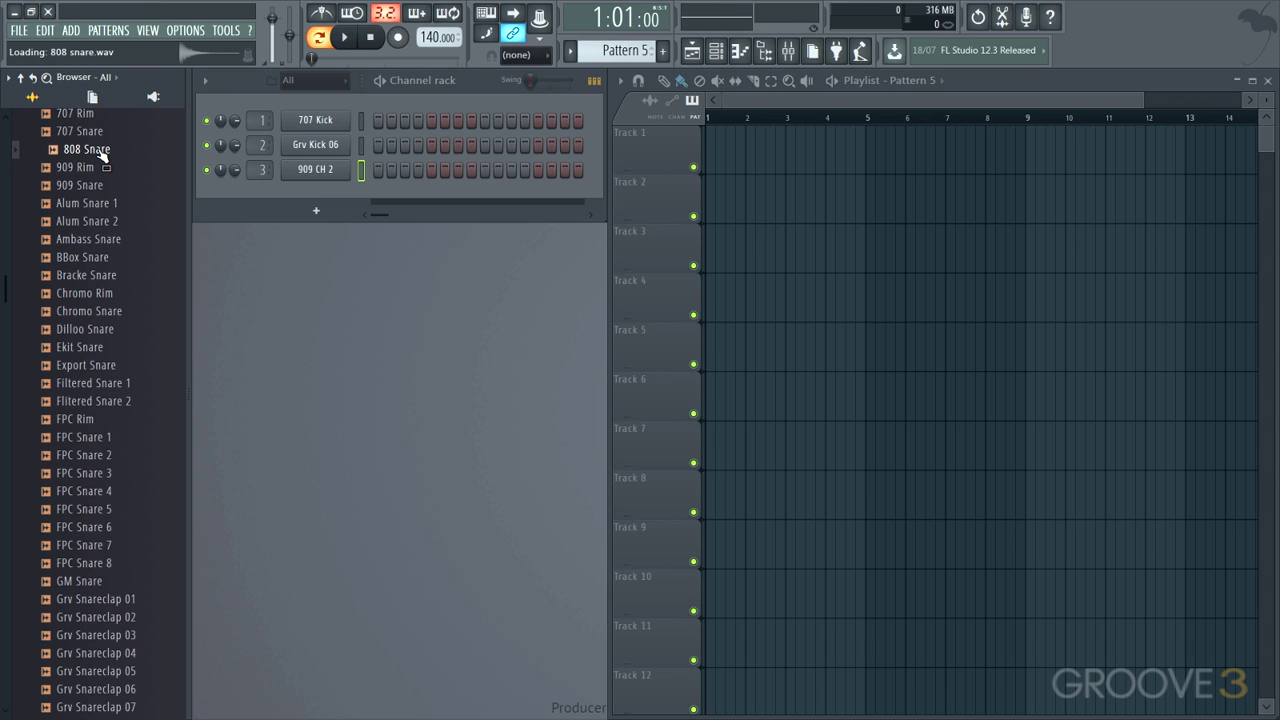
- Add an empty Sampler channel, load 808 Snare into it and route it to mixer insert 4
left_click(316, 211)
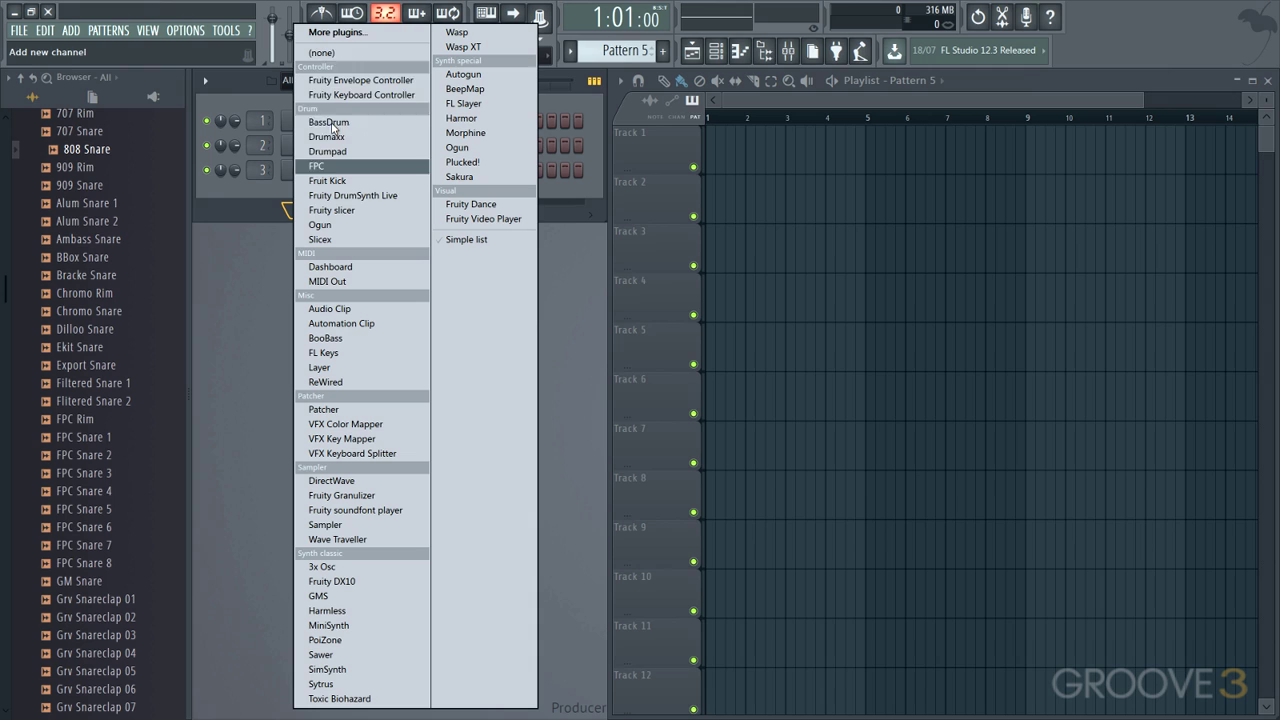
left_click(335, 55)
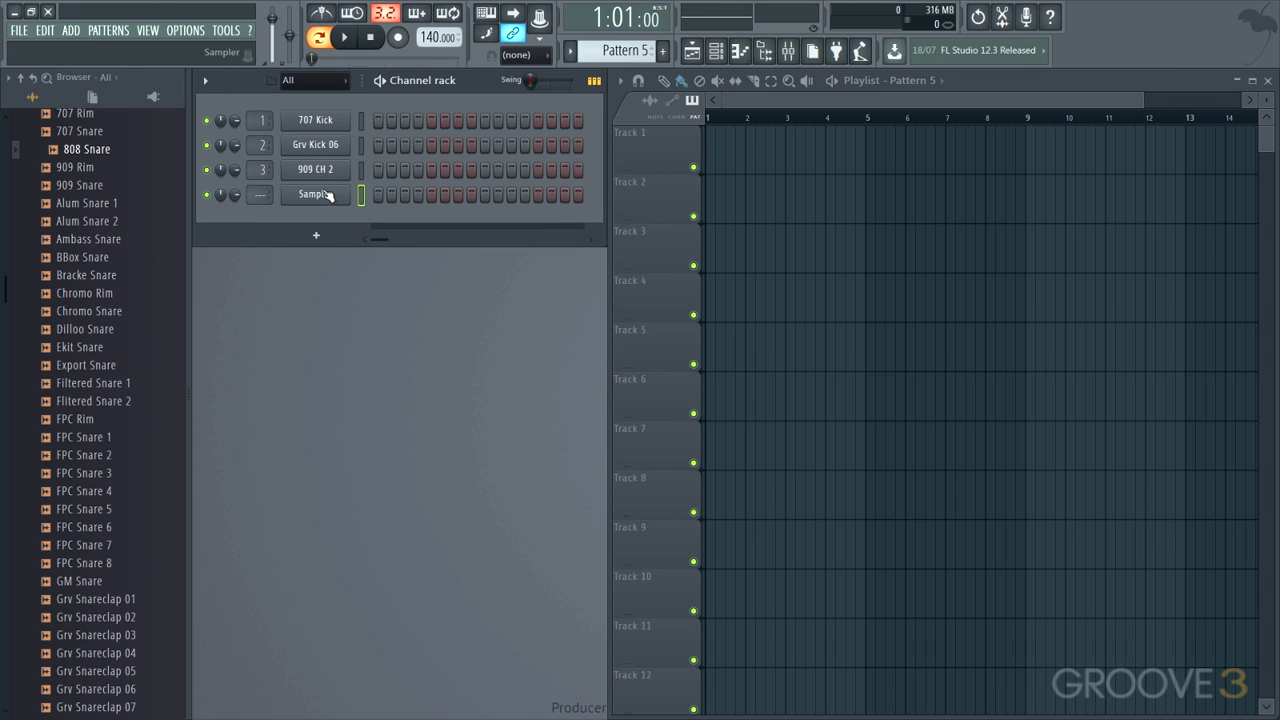
right_click(104, 146)
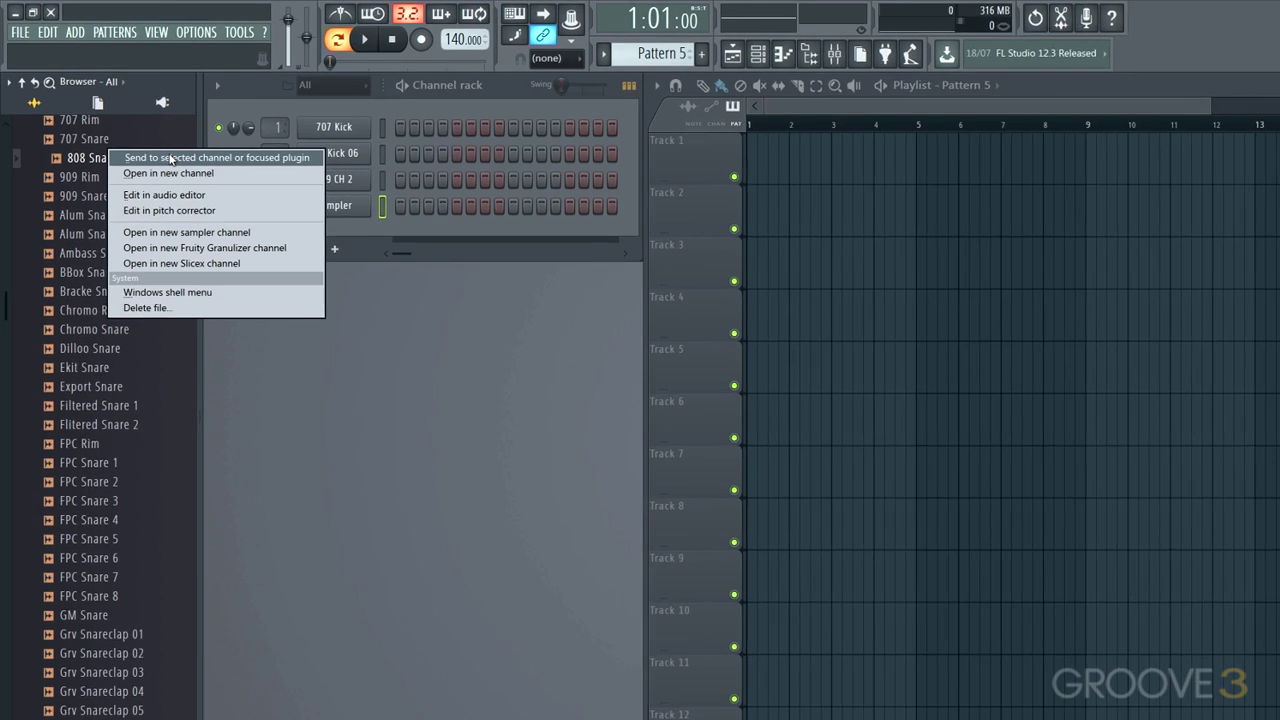
left_click(160, 149)
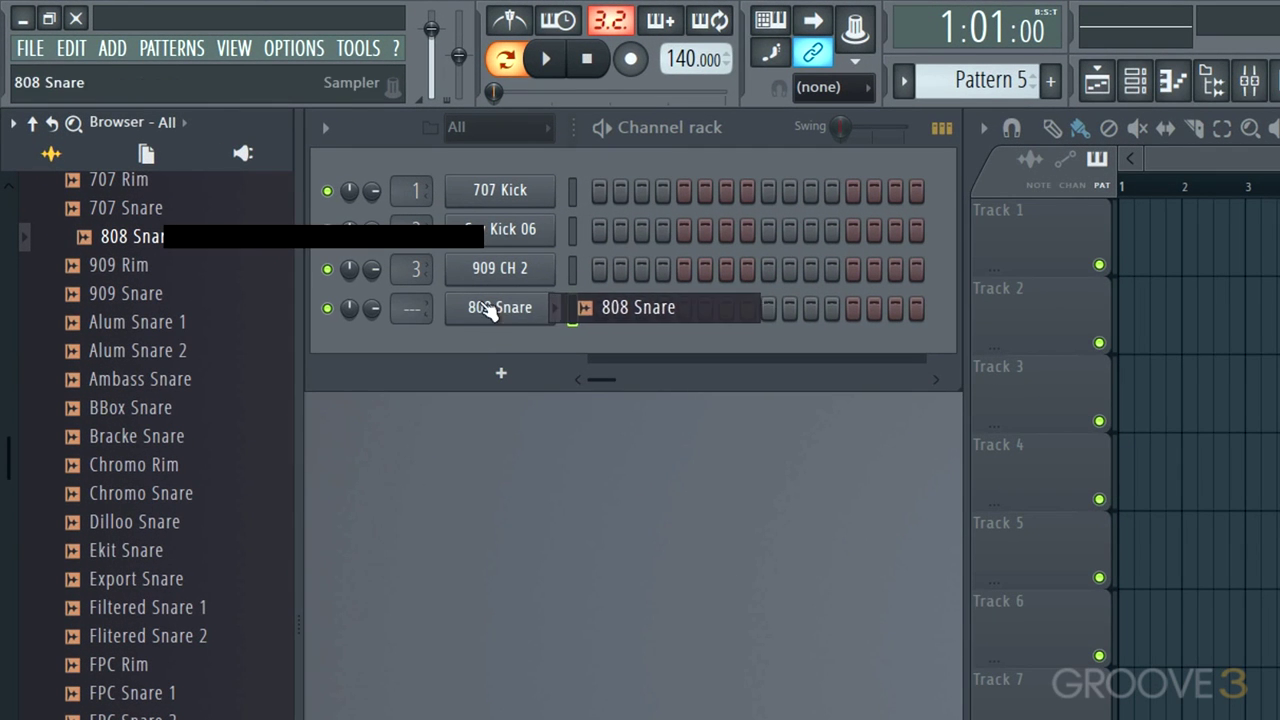
left_click_drag(411, 308, 411, 300)
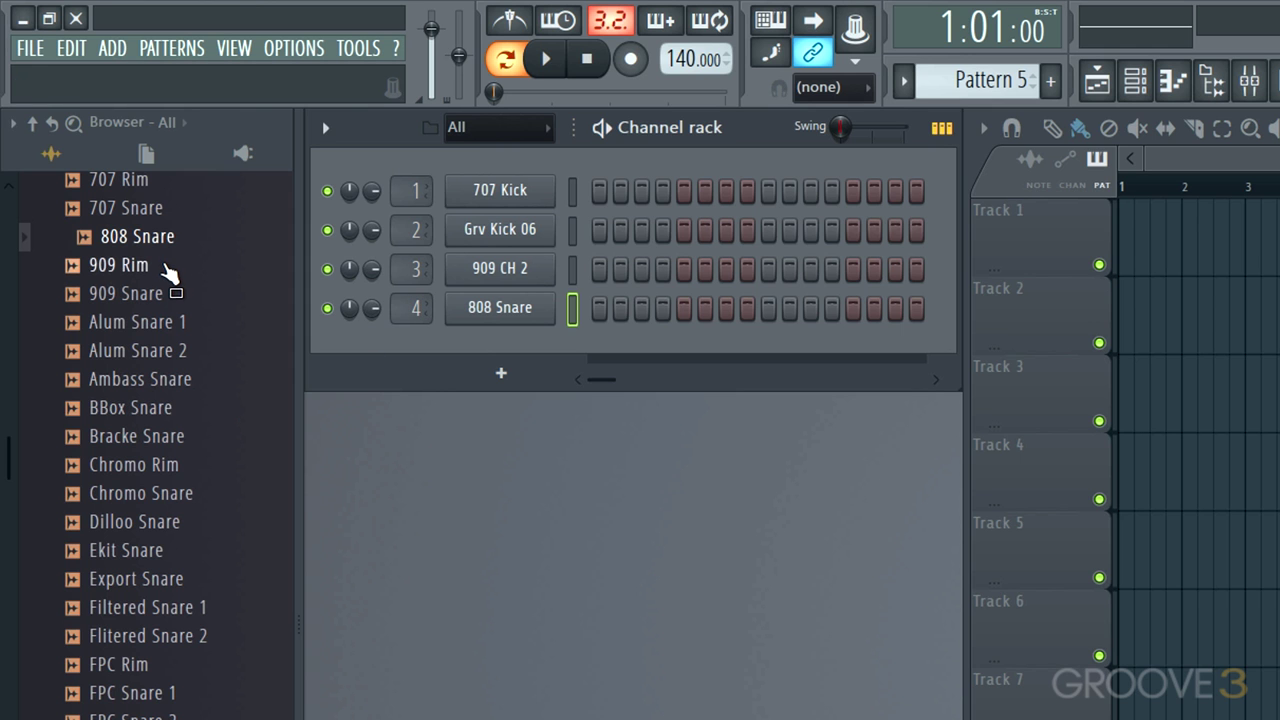
scroll(166, 290, "up", 4)
- Open the Percussion folder, audition FPC Egg 1, FPC Tamb and FPC Ice Crack, and add FPC Ice Crack
left_click(115, 464)
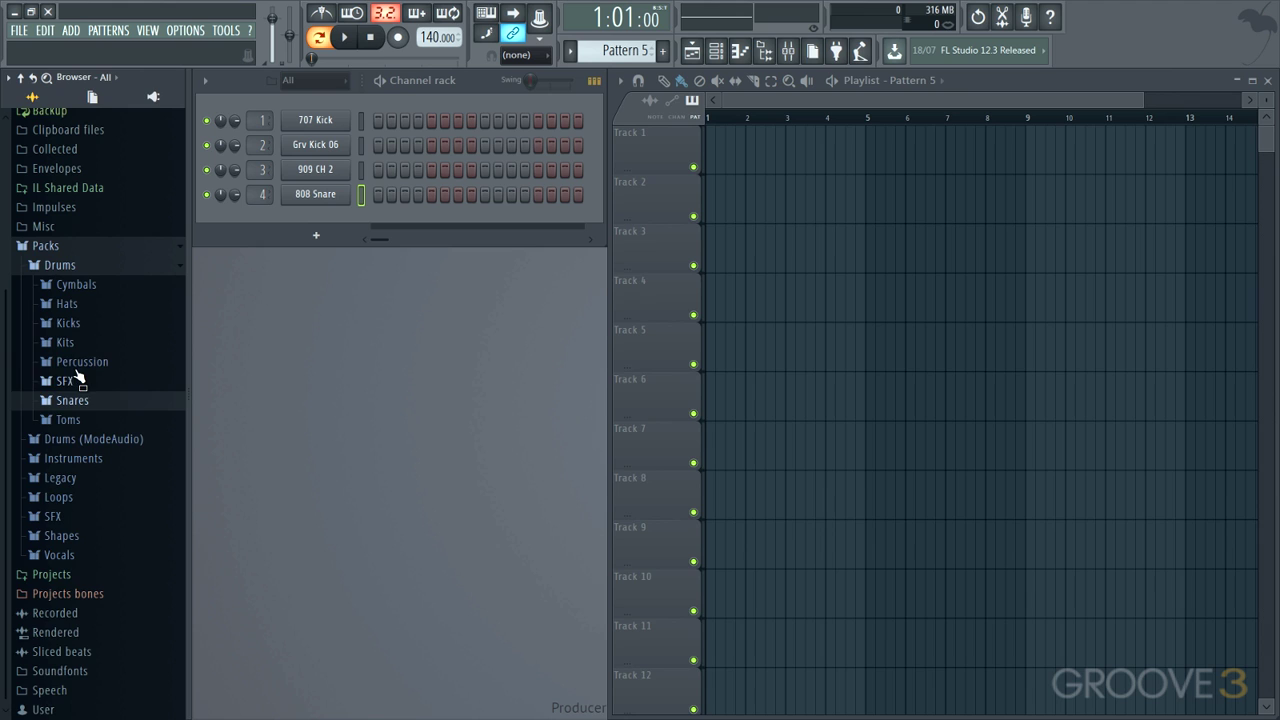
left_click(80, 361)
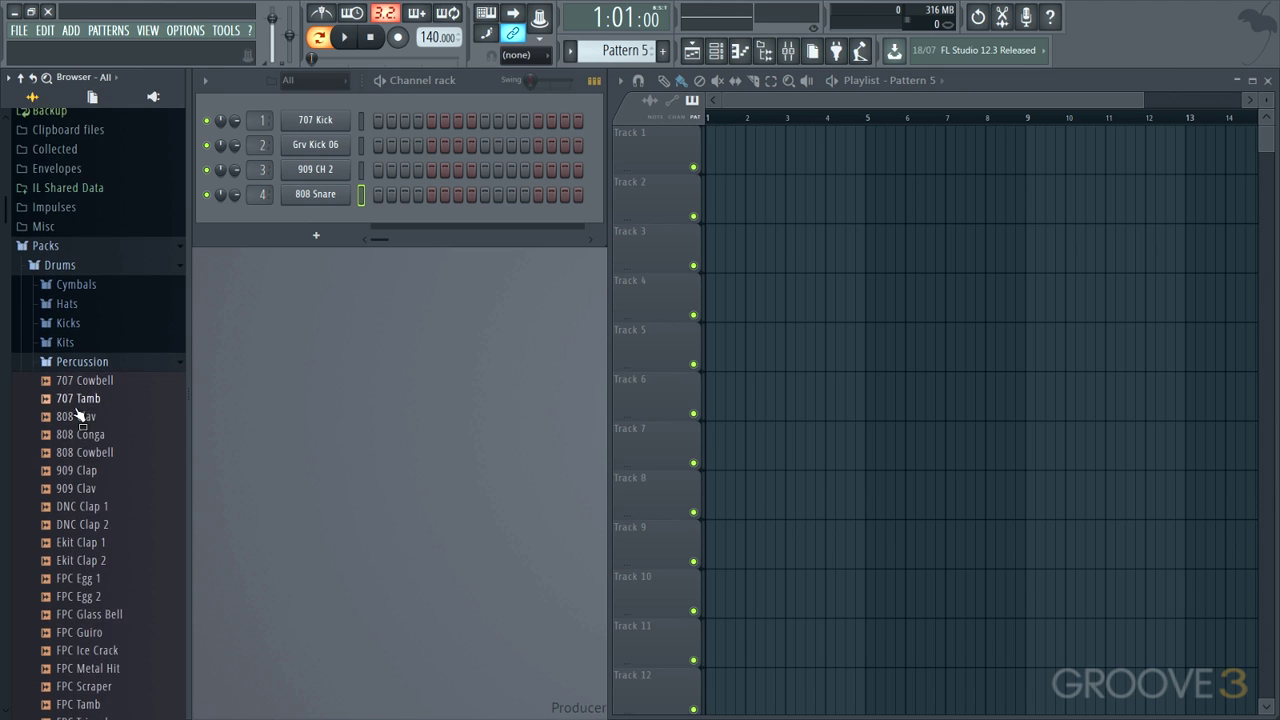
scroll(78, 413, "down", 4)
left_click(86, 363)
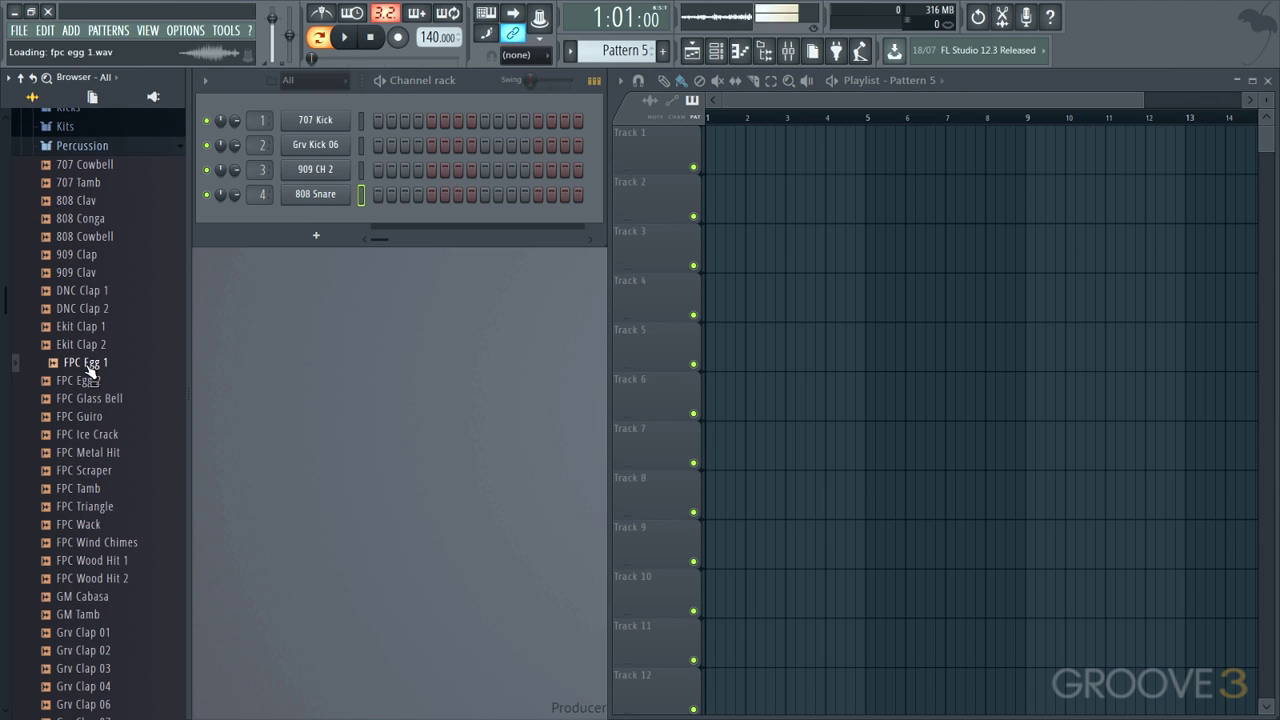
left_click(80, 488)
left_click(84, 434)
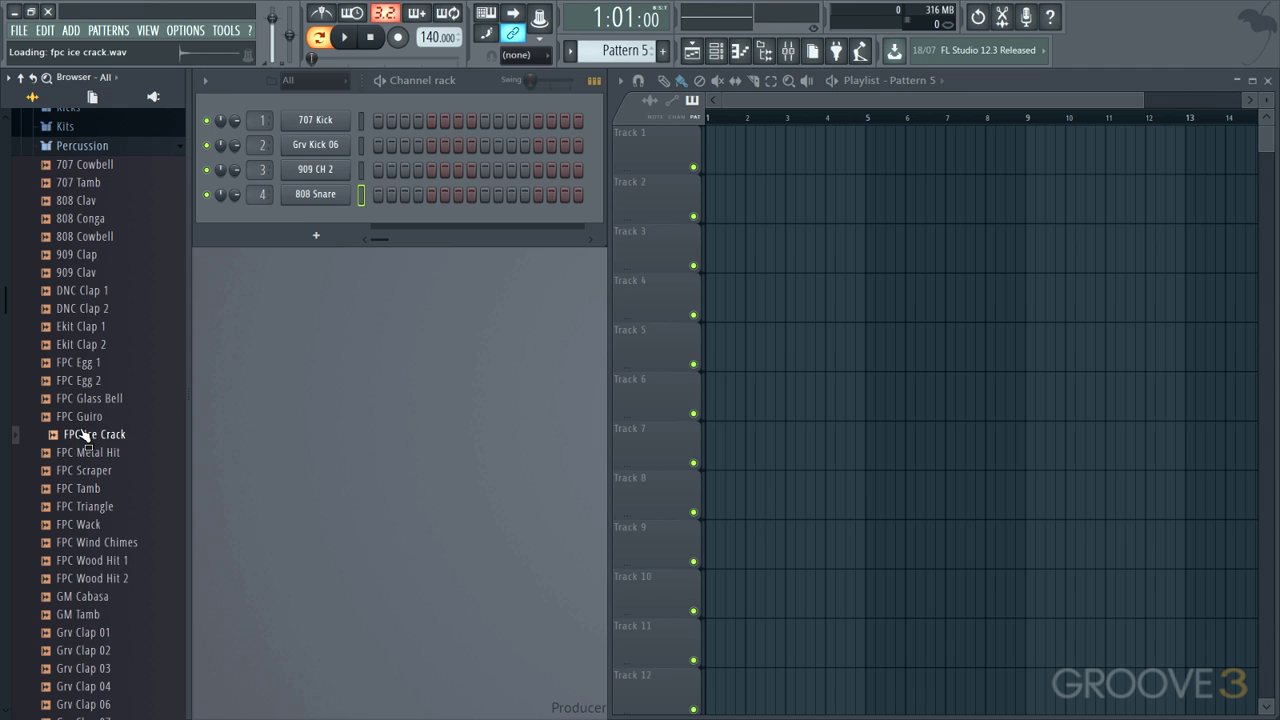
left_click_drag(93, 437, 297, 210)
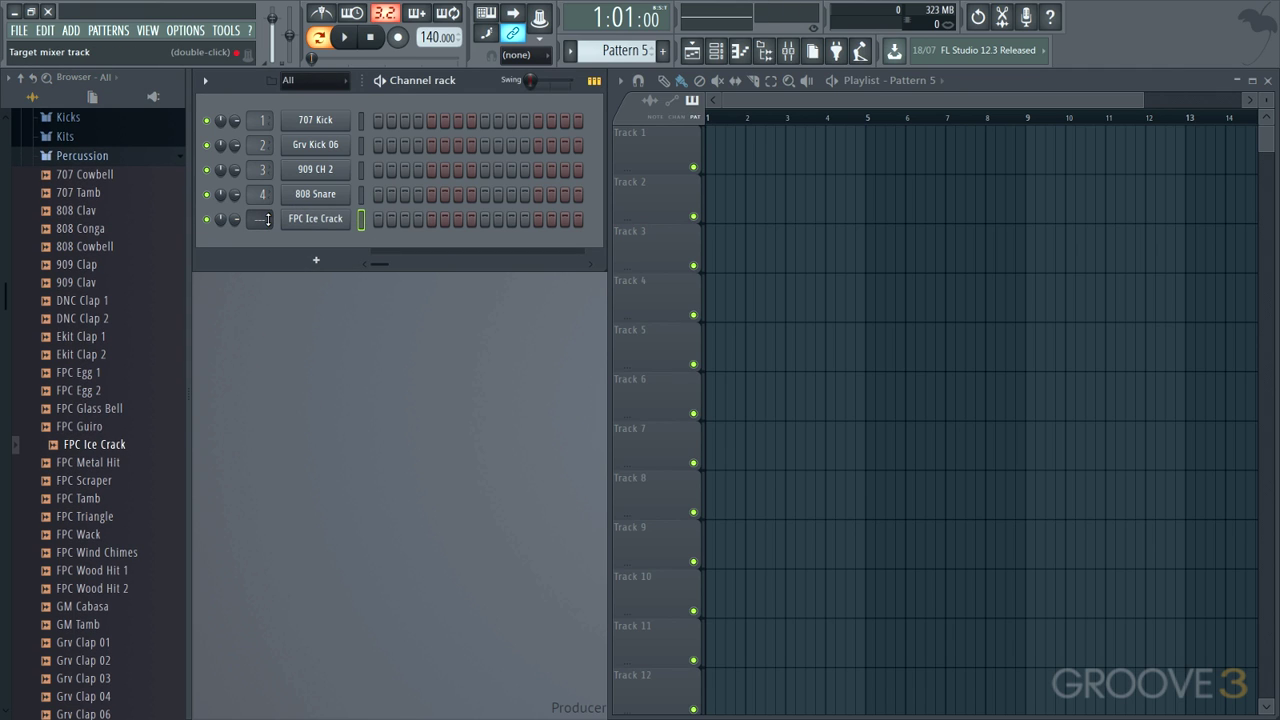
- Audition Grv Clap 03, 04, 01, 07 and 06, then add Grv Clap 06 as a channel
scroll(259, 218, "up", 2)
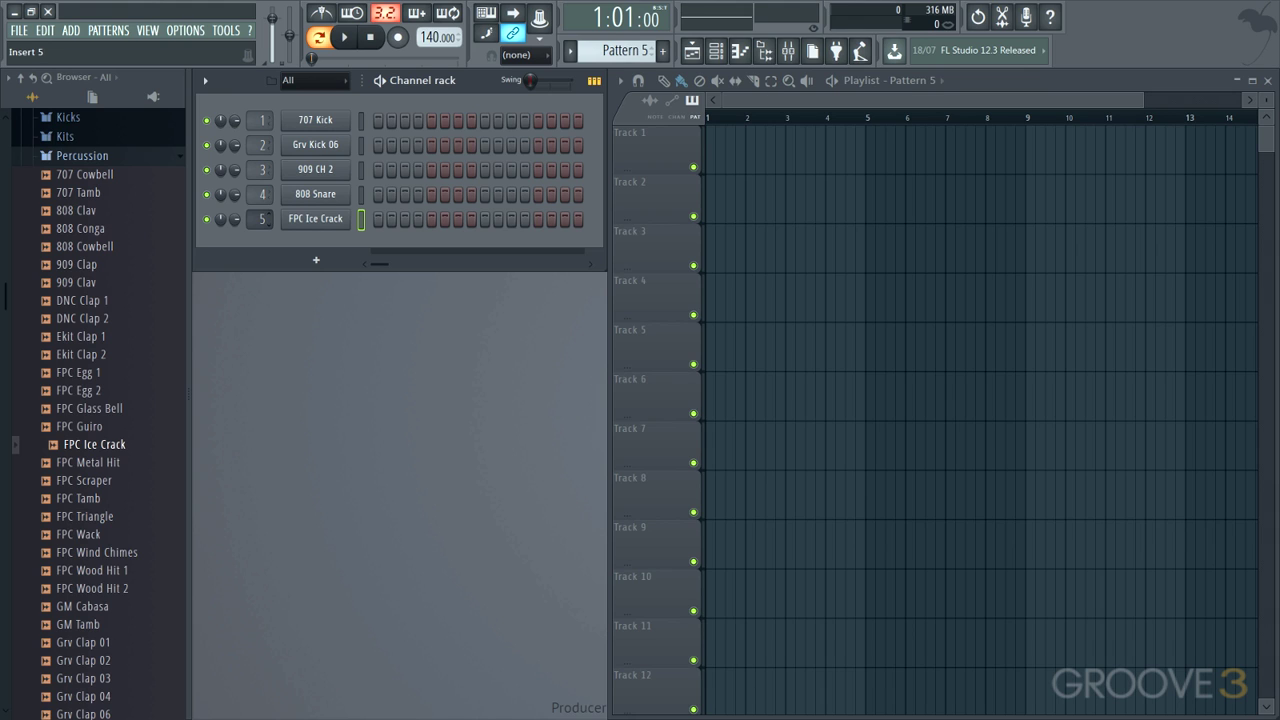
left_click(90, 678)
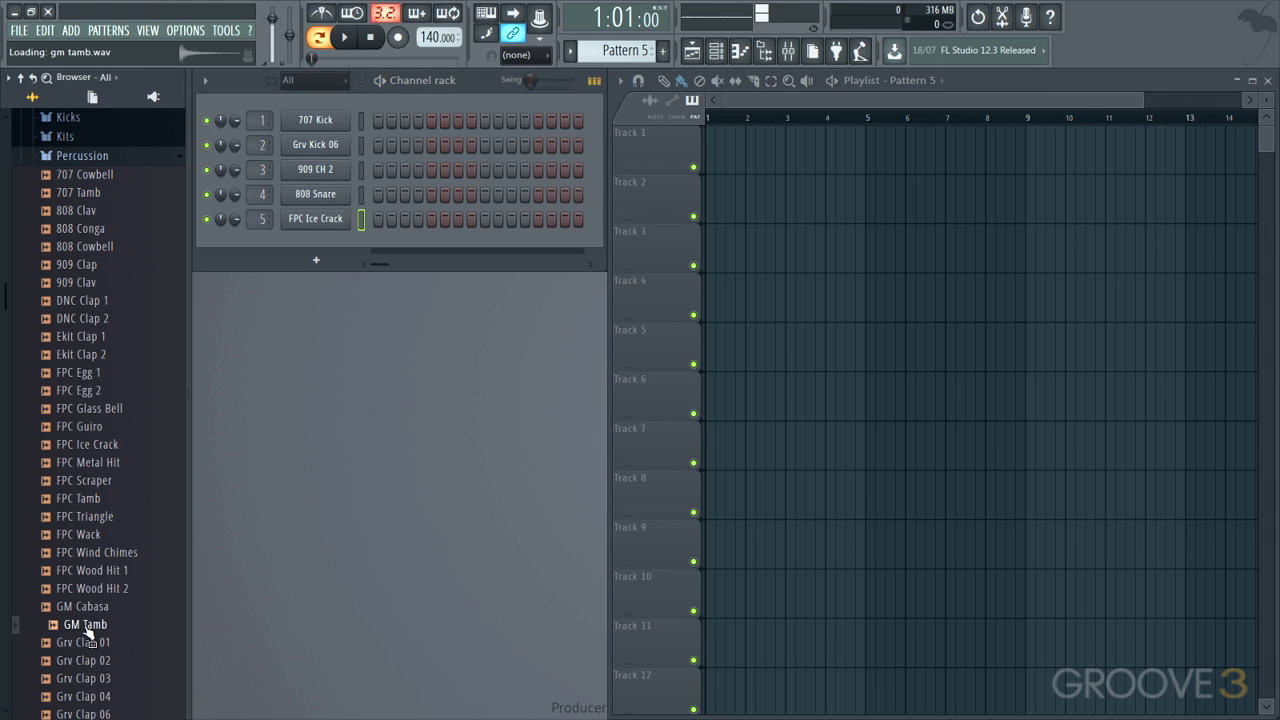
left_click(92, 695)
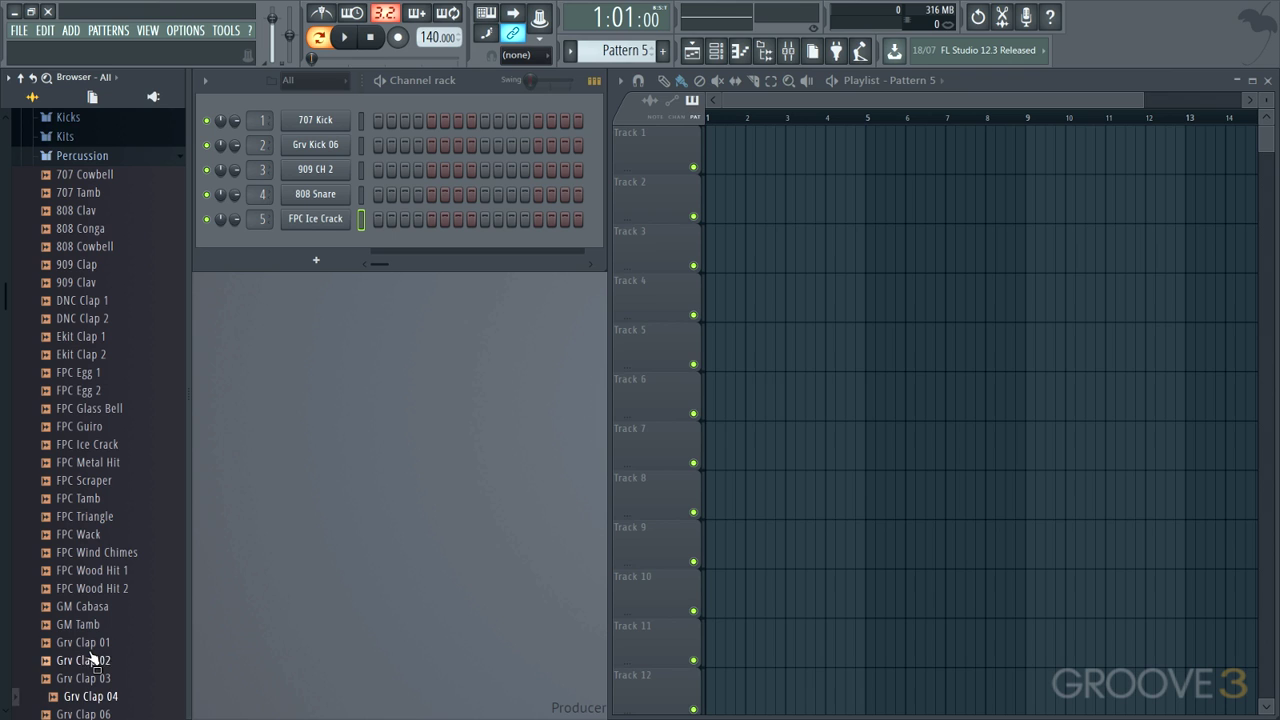
left_click(93, 643)
scroll(90, 660, "down", 4)
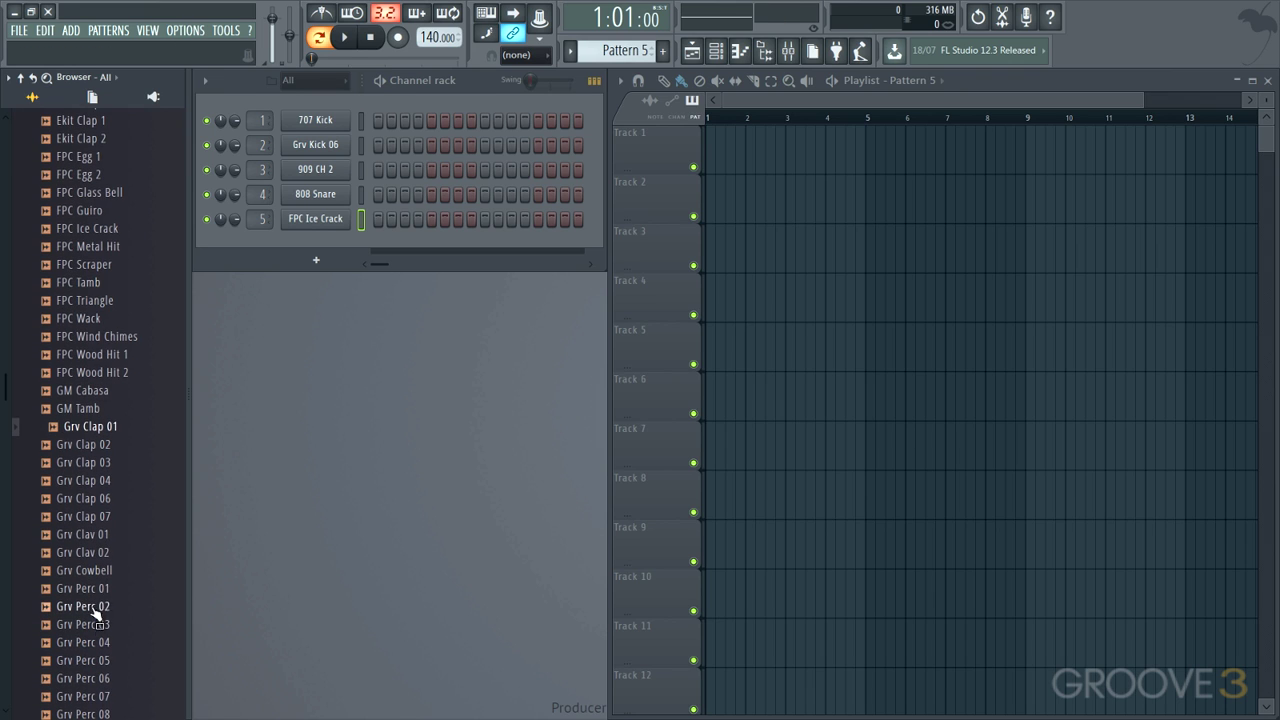
left_click(90, 516)
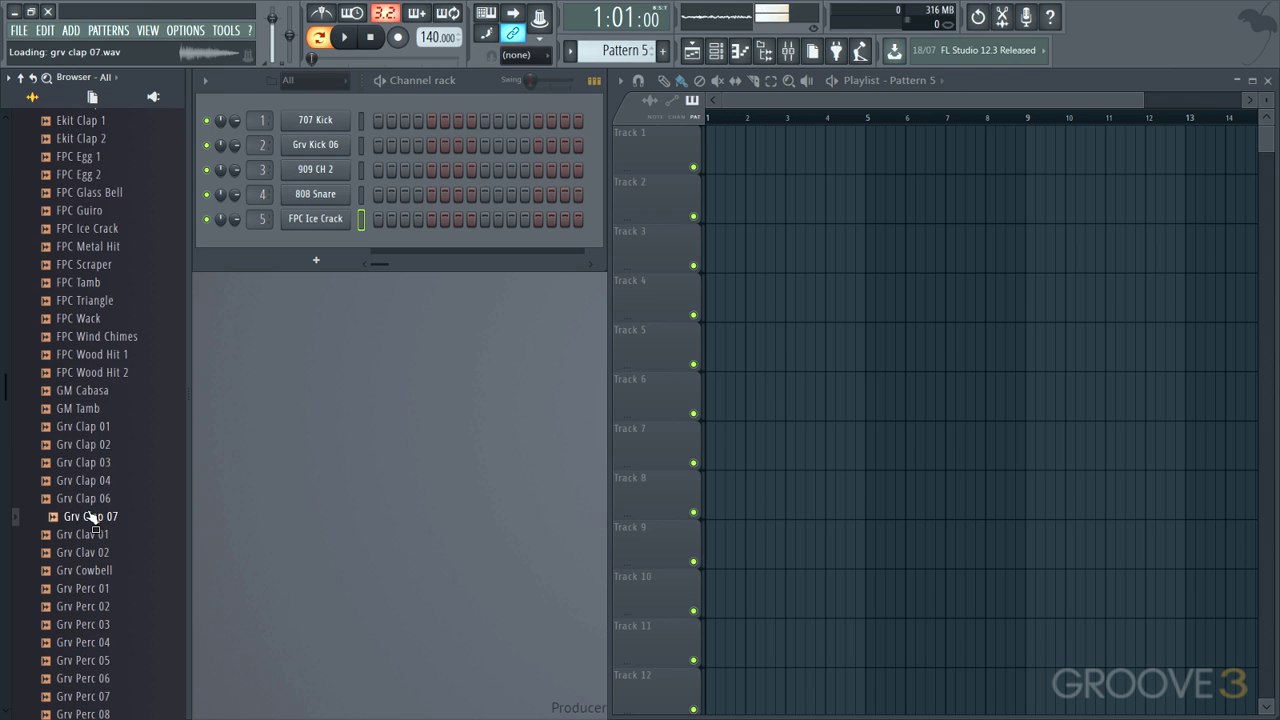
left_click(90, 498)
left_click_drag(117, 500, 341, 229)
scroll(260, 243, "up", 2)
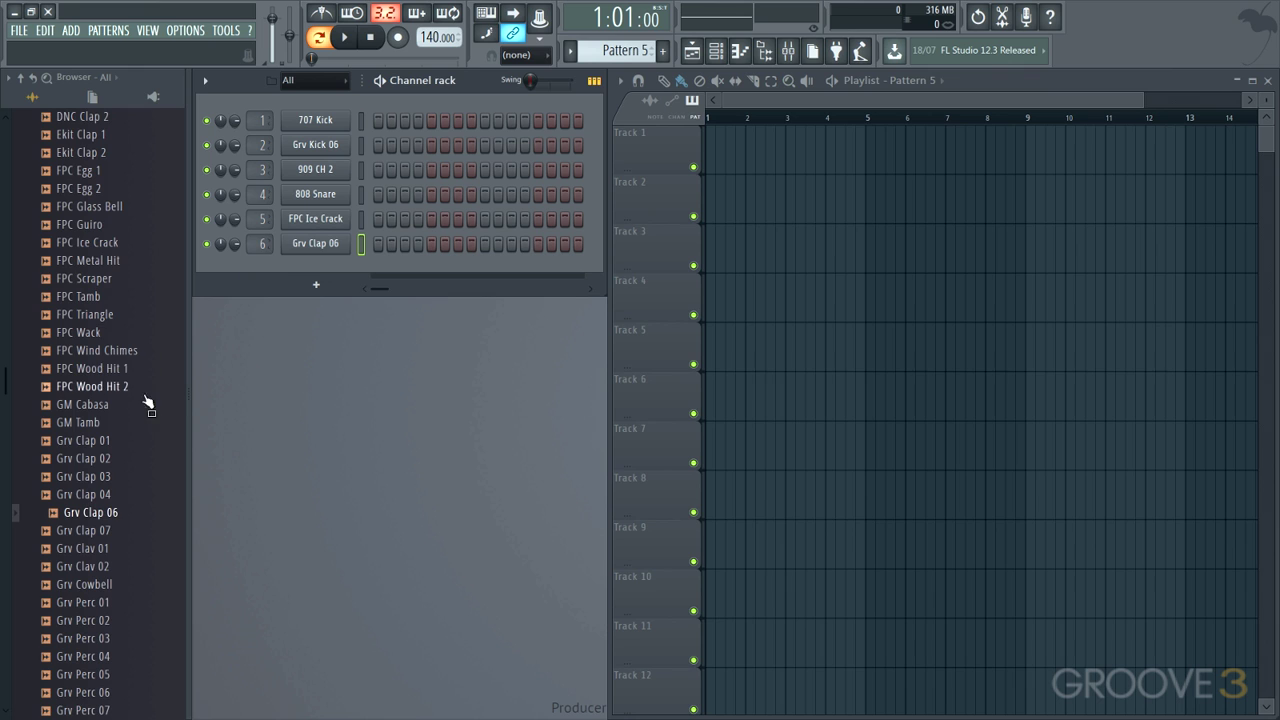
- Collapse Percussion, open the SFX folder and audition Blang, Chromo, Ekit and Industrial SFX samples
scroll(86, 251, "up", 5)
left_click(90, 172)
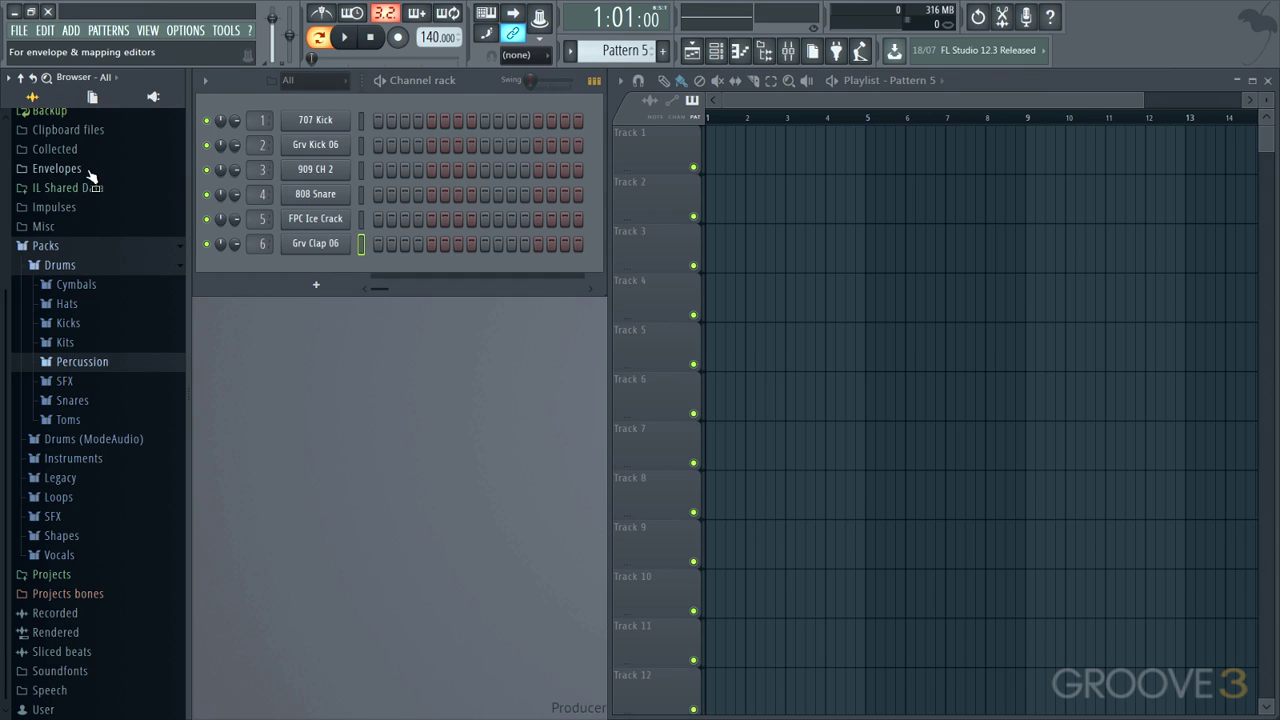
left_click(75, 381)
left_click(85, 491)
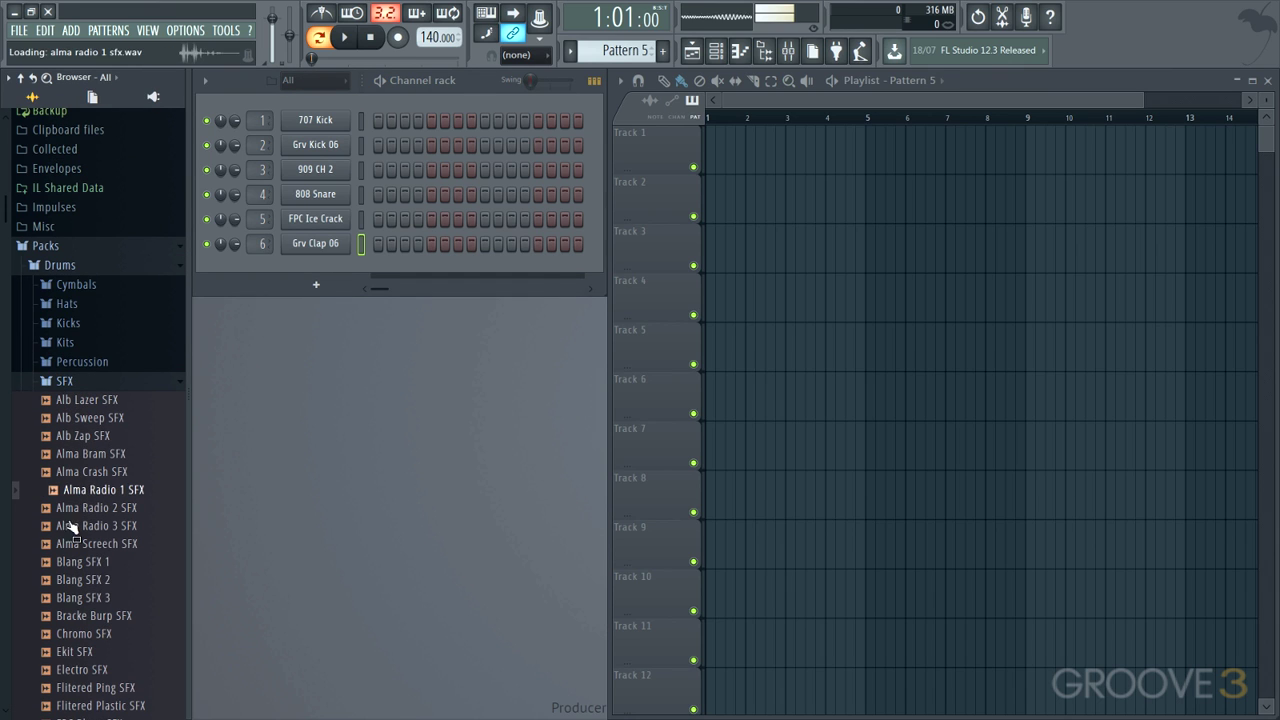
left_click(66, 579)
left_click(80, 634)
left_click(72, 652)
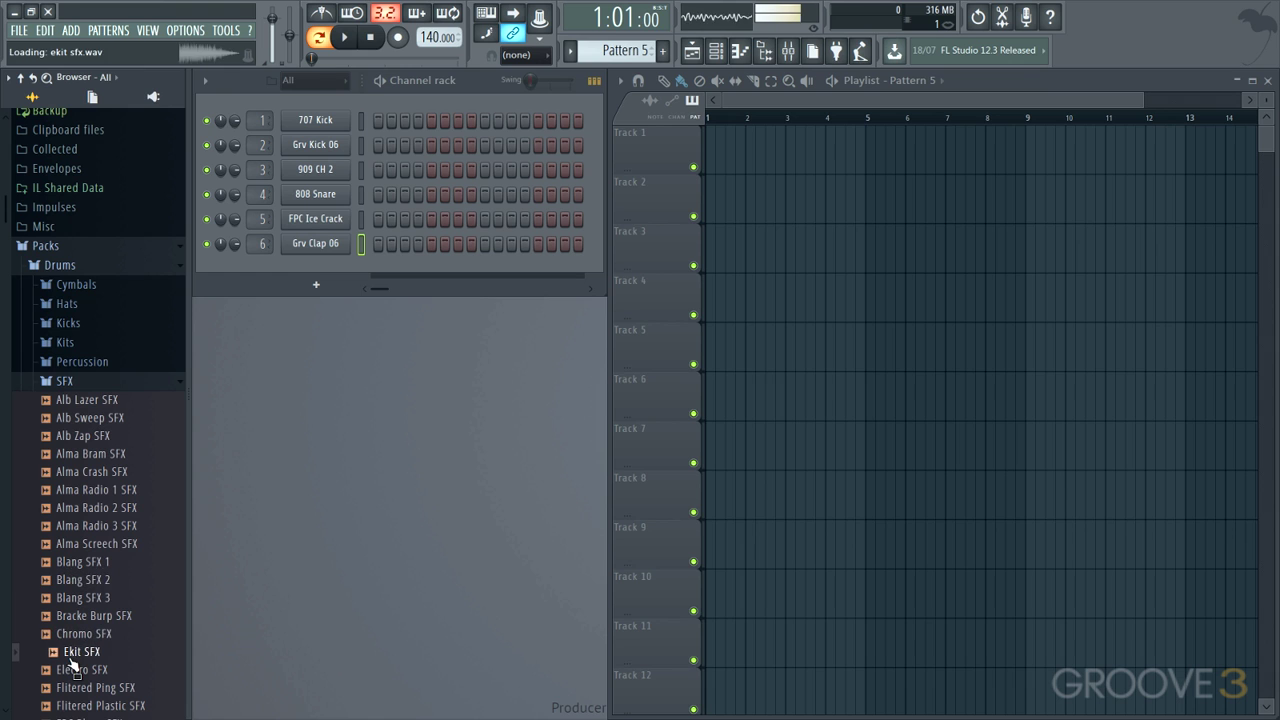
scroll(60, 660, "down", 6)
left_click(76, 596)
left_click(84, 669)
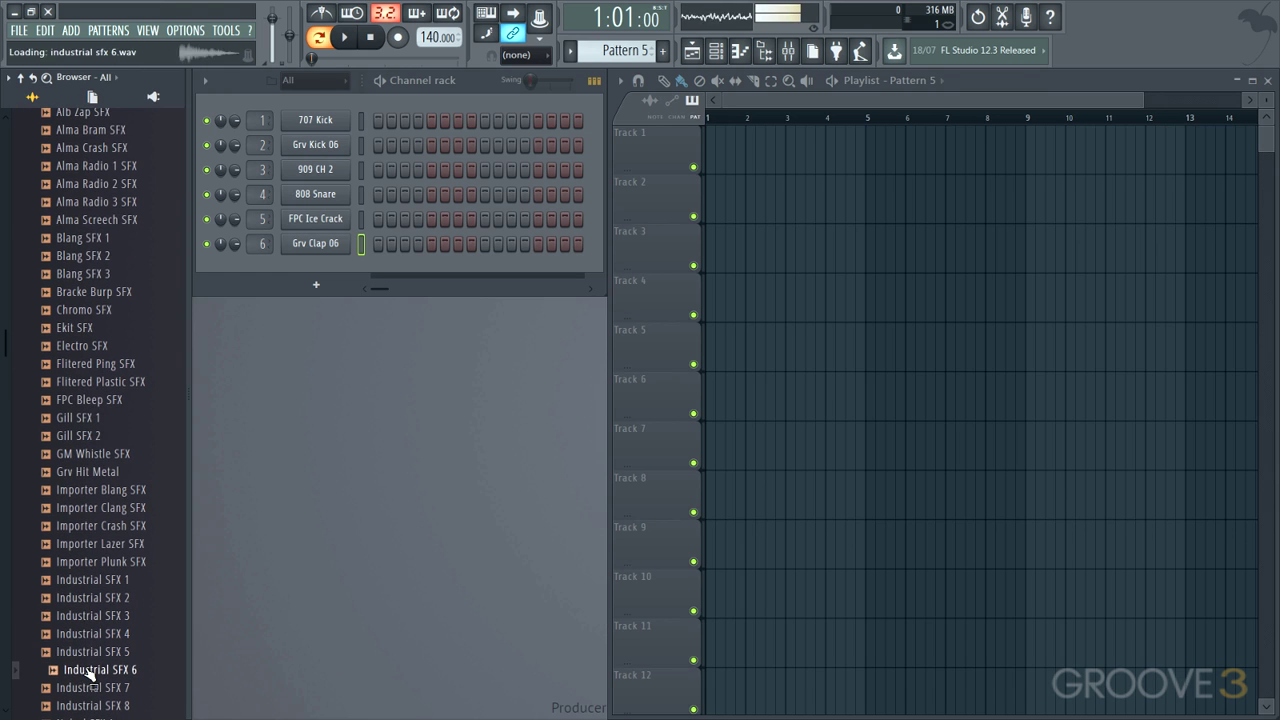
- Audition the SElect, Smigen and Stomper SFX samples, then add Toidiling Lazer SFX as a channel
scroll(94, 608, "down", 4)
left_click(88, 562)
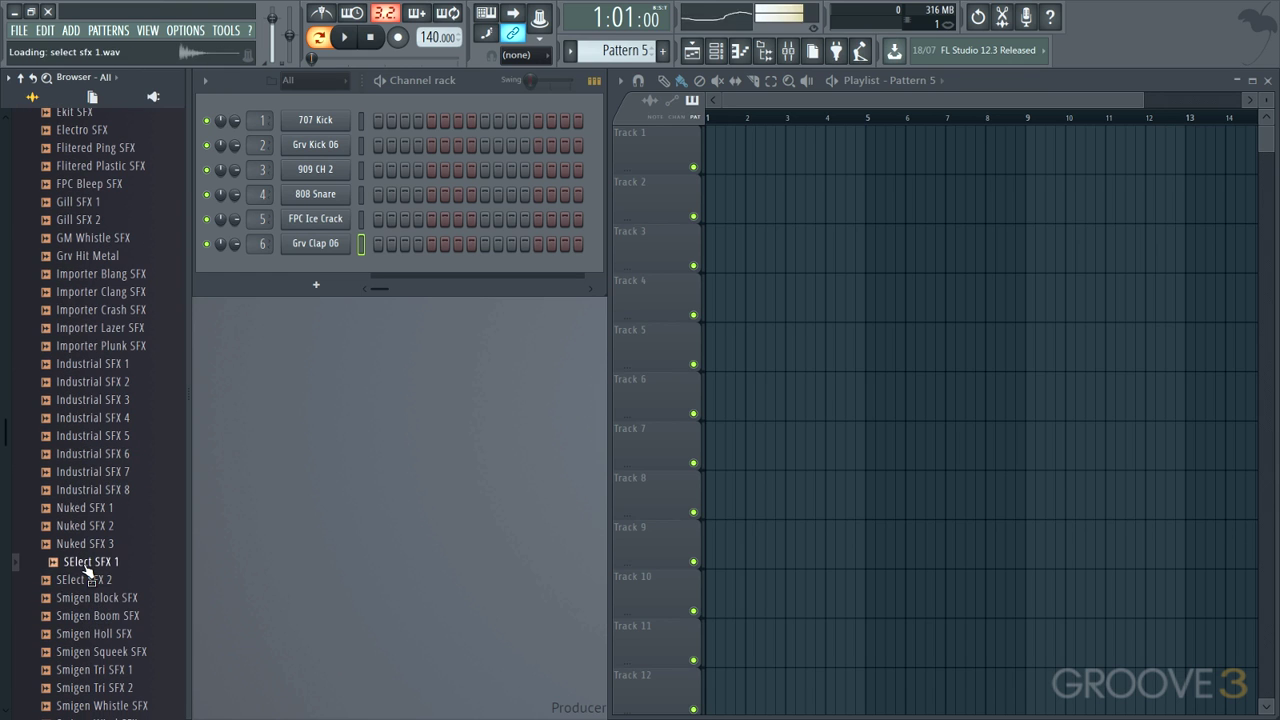
left_click(86, 652)
left_click(88, 670)
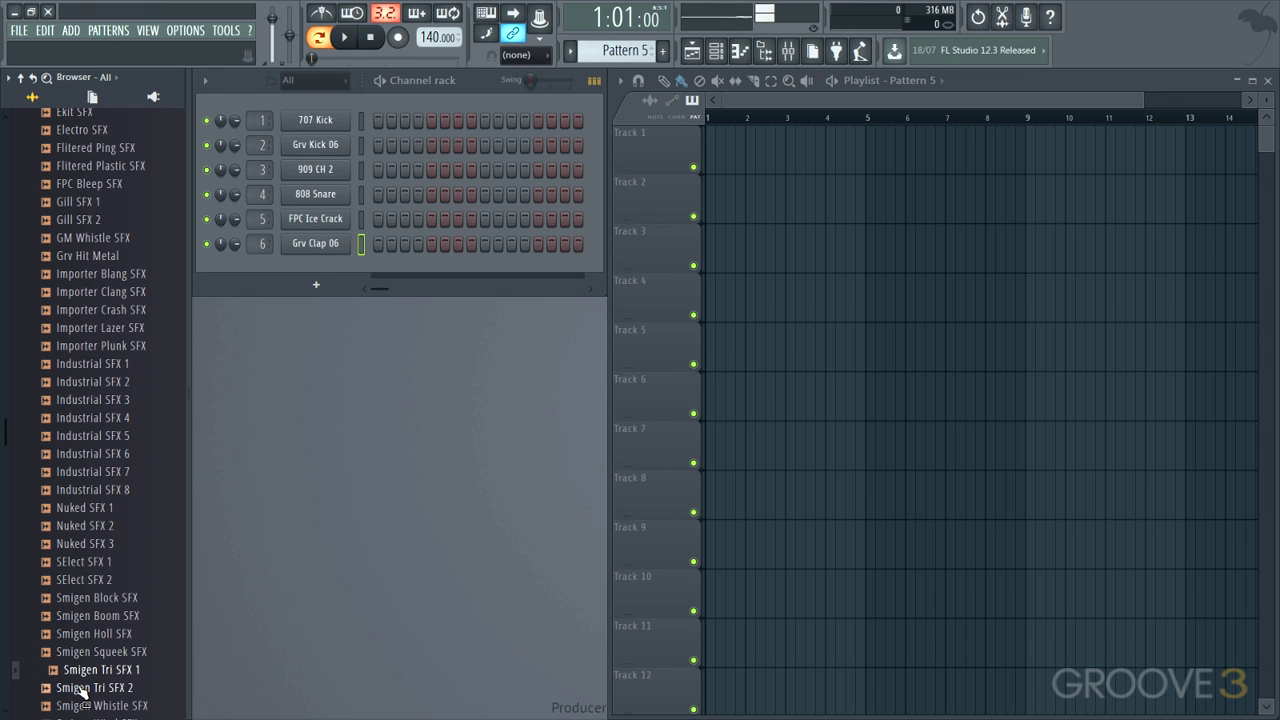
left_click(88, 688)
scroll(84, 670, "down", 4)
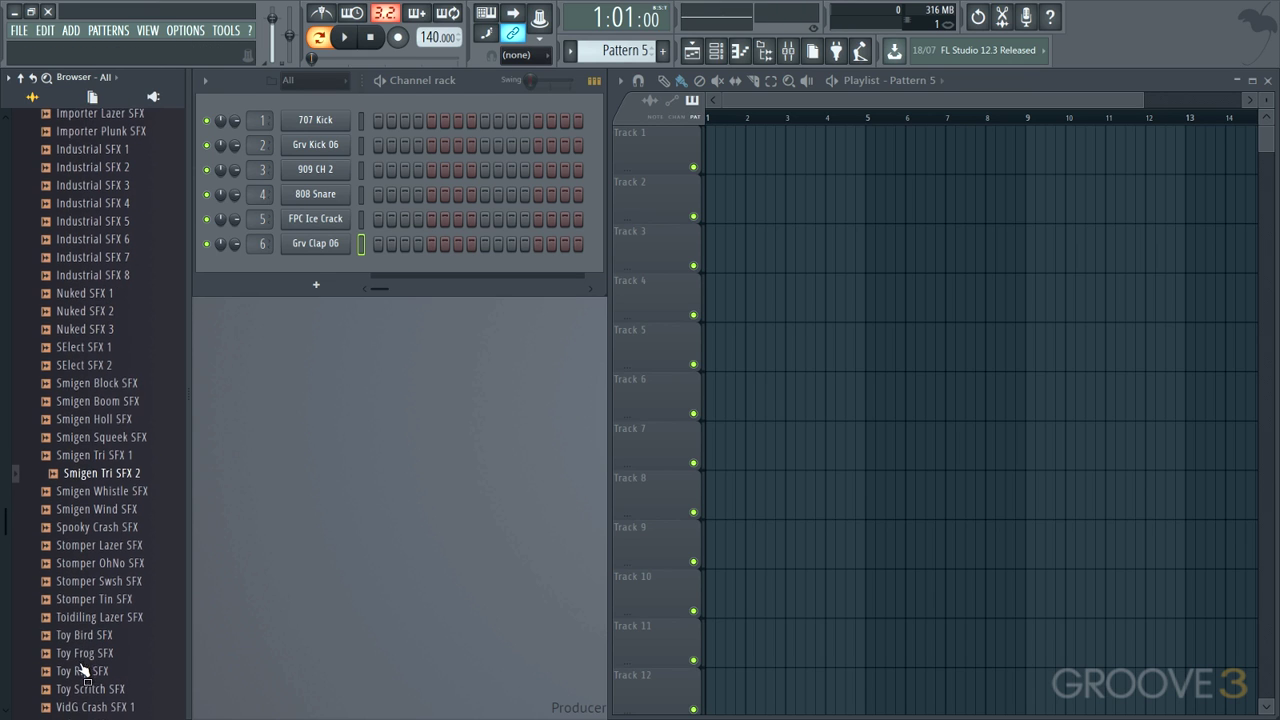
left_click(80, 598)
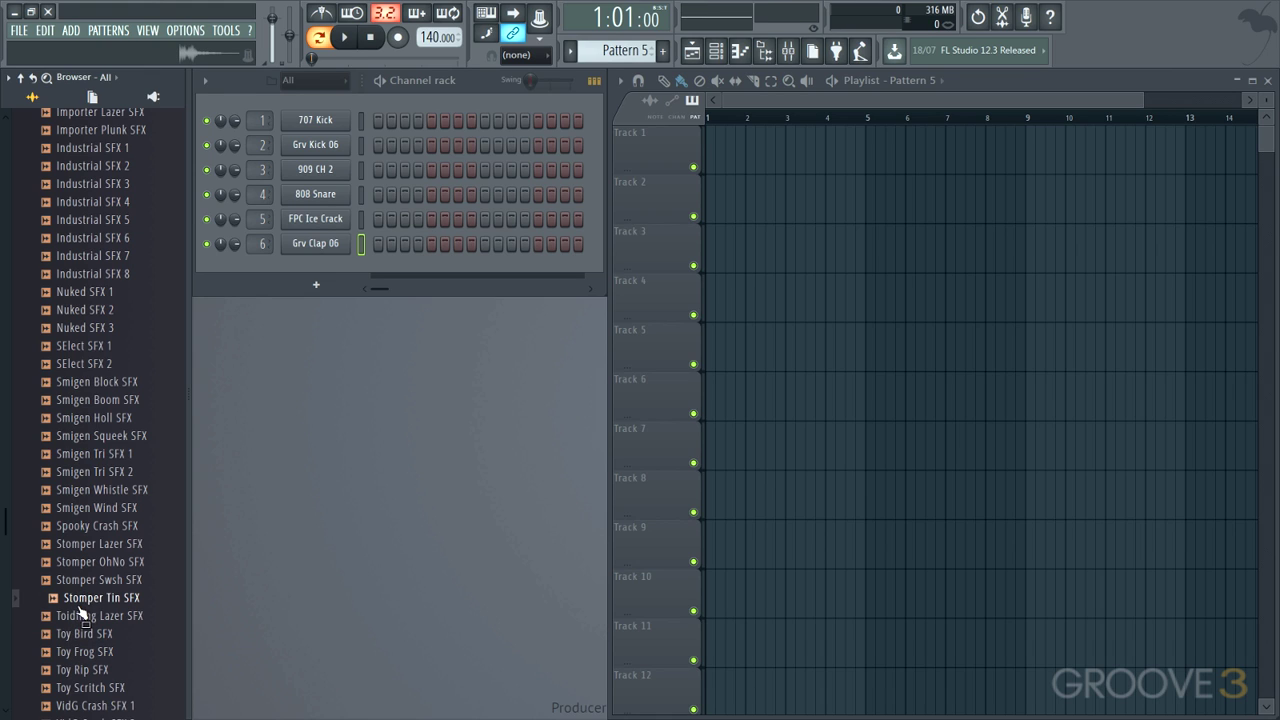
left_click(81, 615)
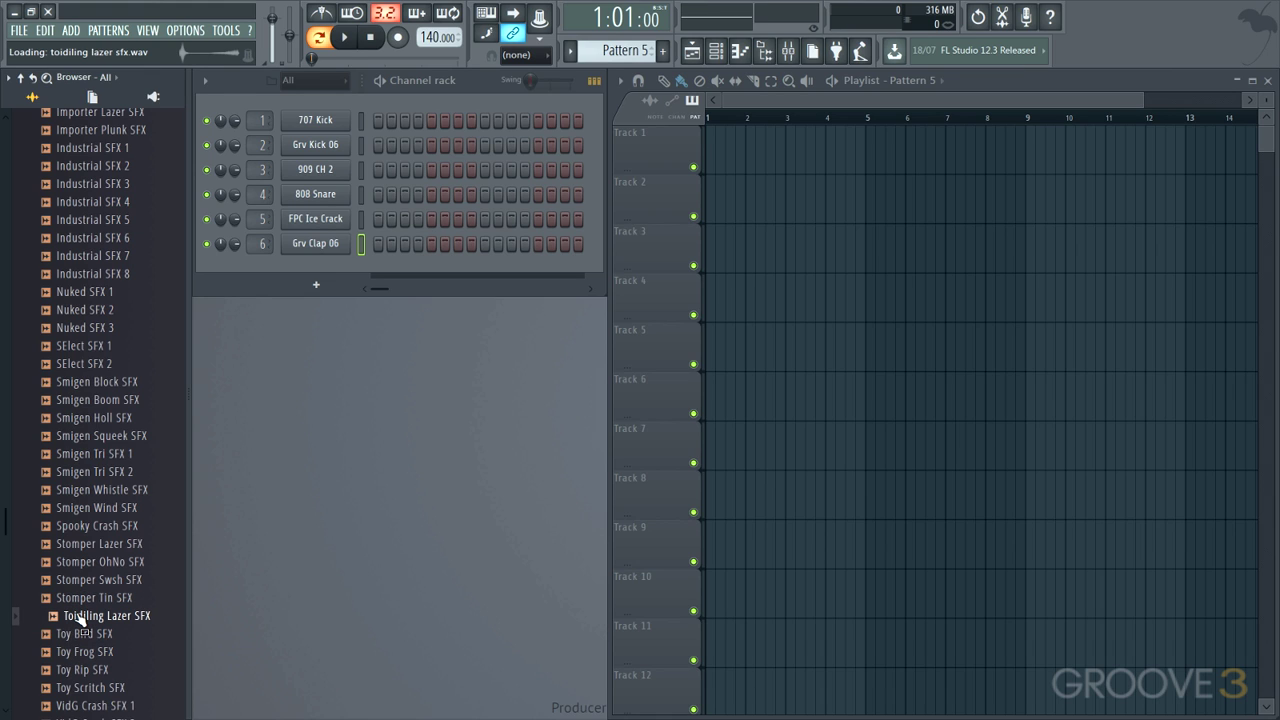
left_click_drag(81, 618, 269, 252)
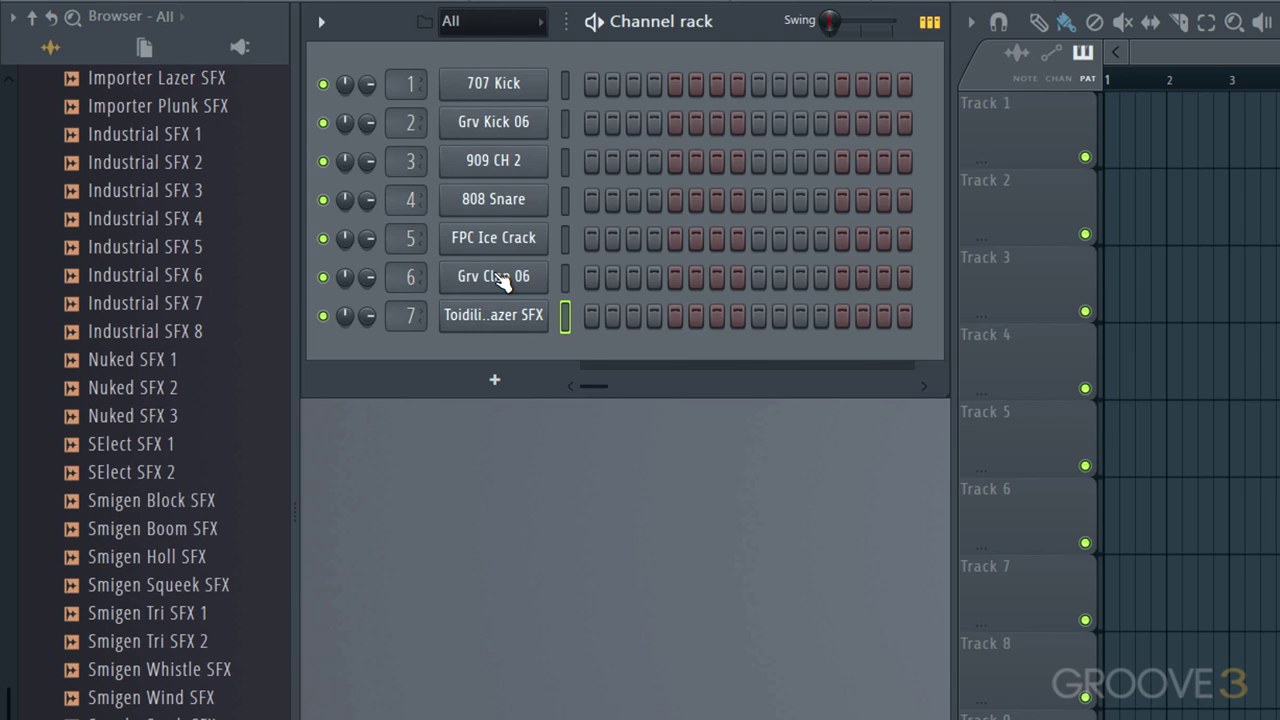
- Load FPC Egg 2.wav into the Grv Clap 06 channel via Channel settings and locate it in the browser
left_click(497, 276)
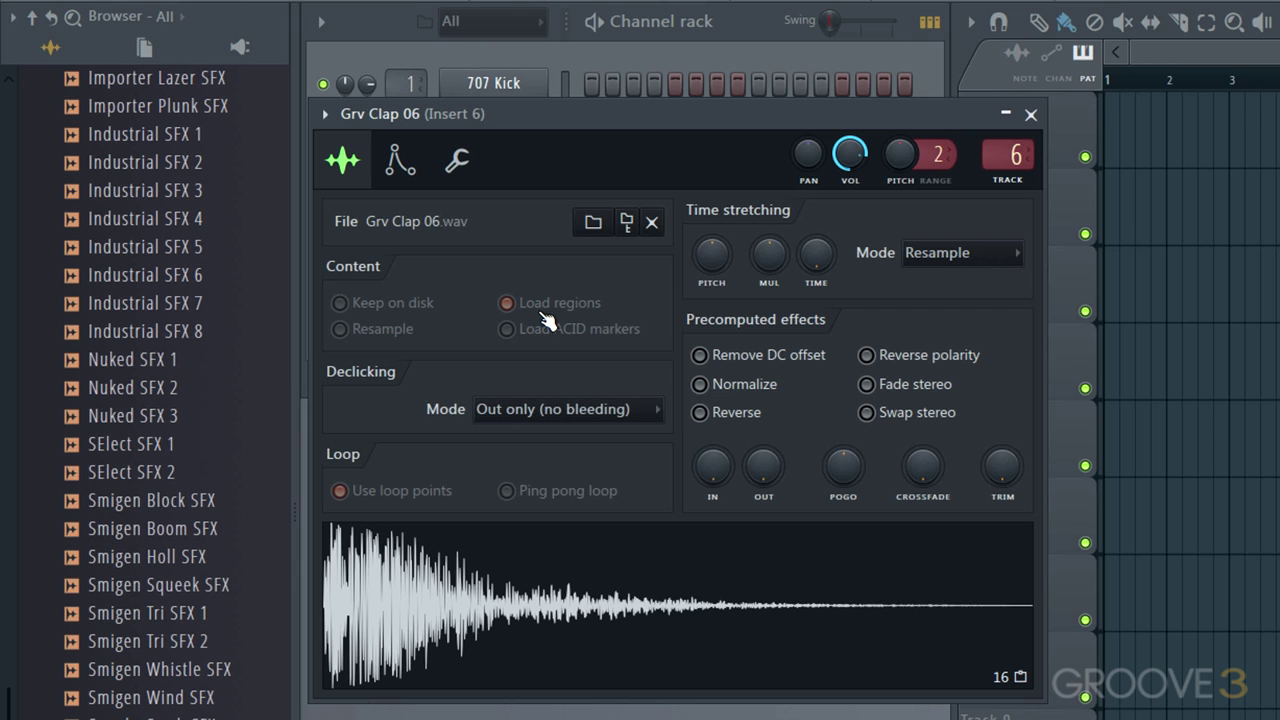
left_click(593, 224)
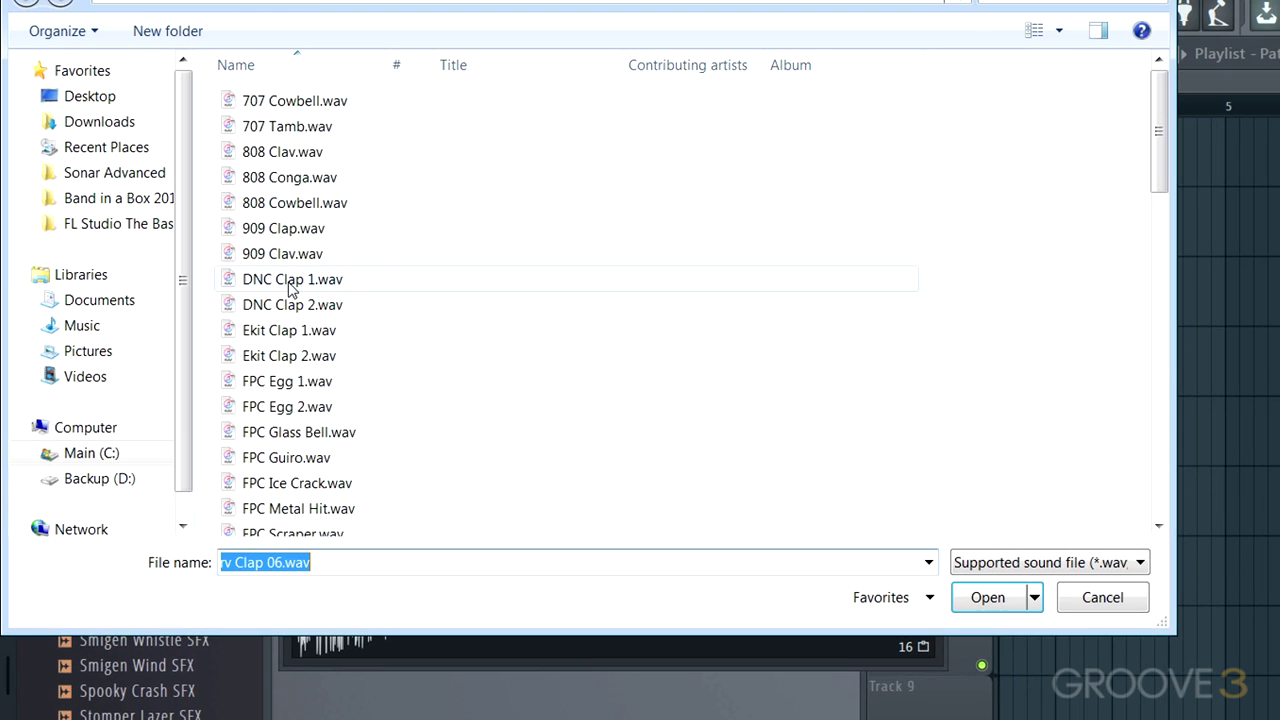
left_click(300, 408)
double_click(300, 408)
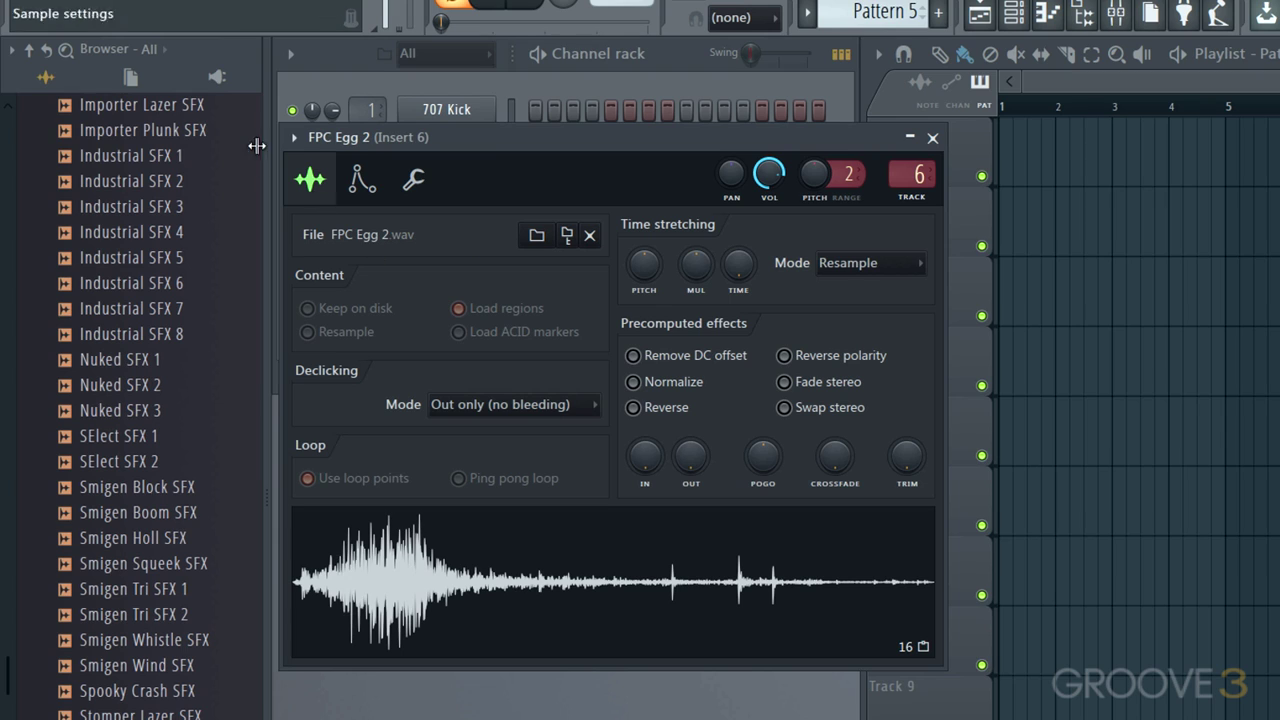
left_click(566, 235)
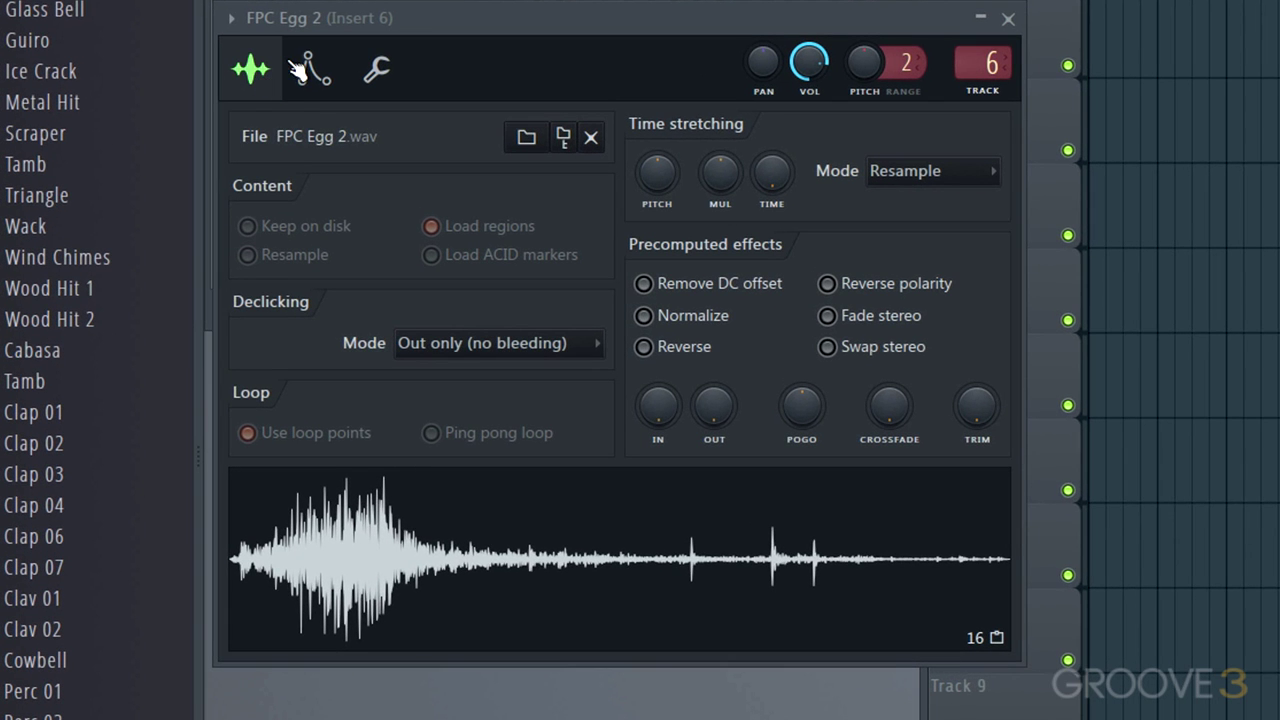
- Review FPC Egg 2's envelope and miscellaneous playback settings, then close its channel settings window
left_click(360, 180)
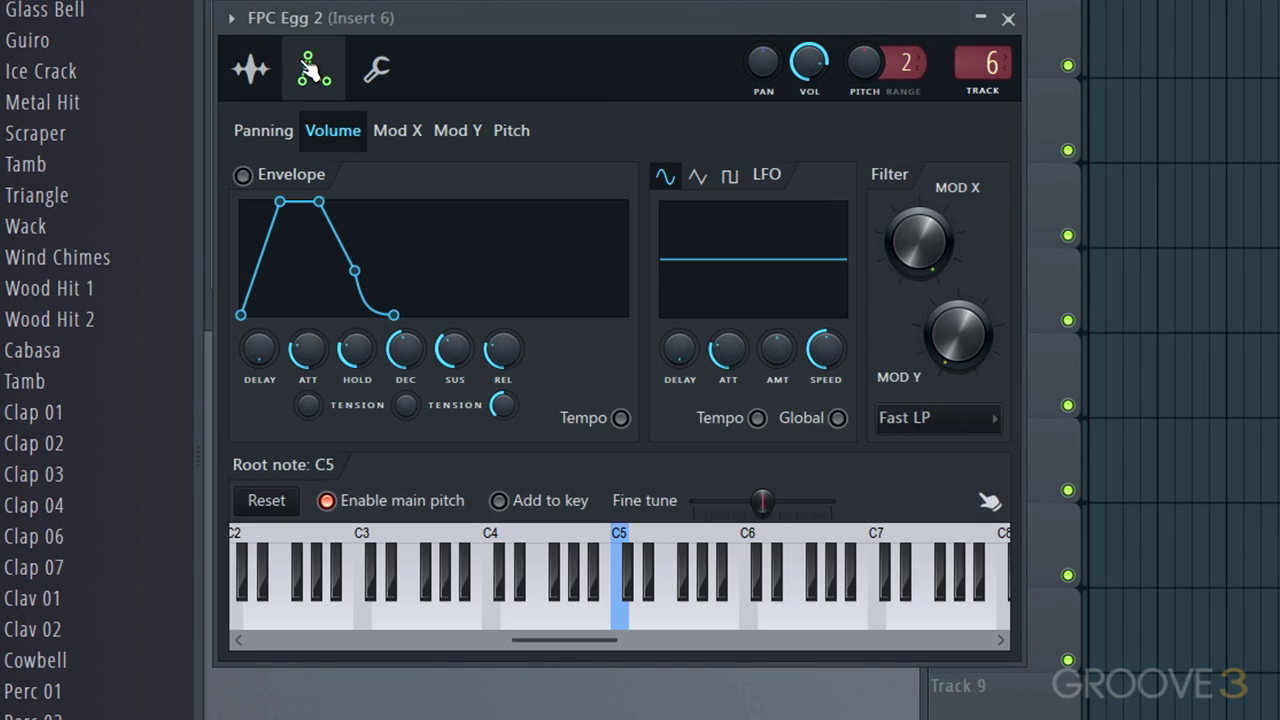
left_click(379, 74)
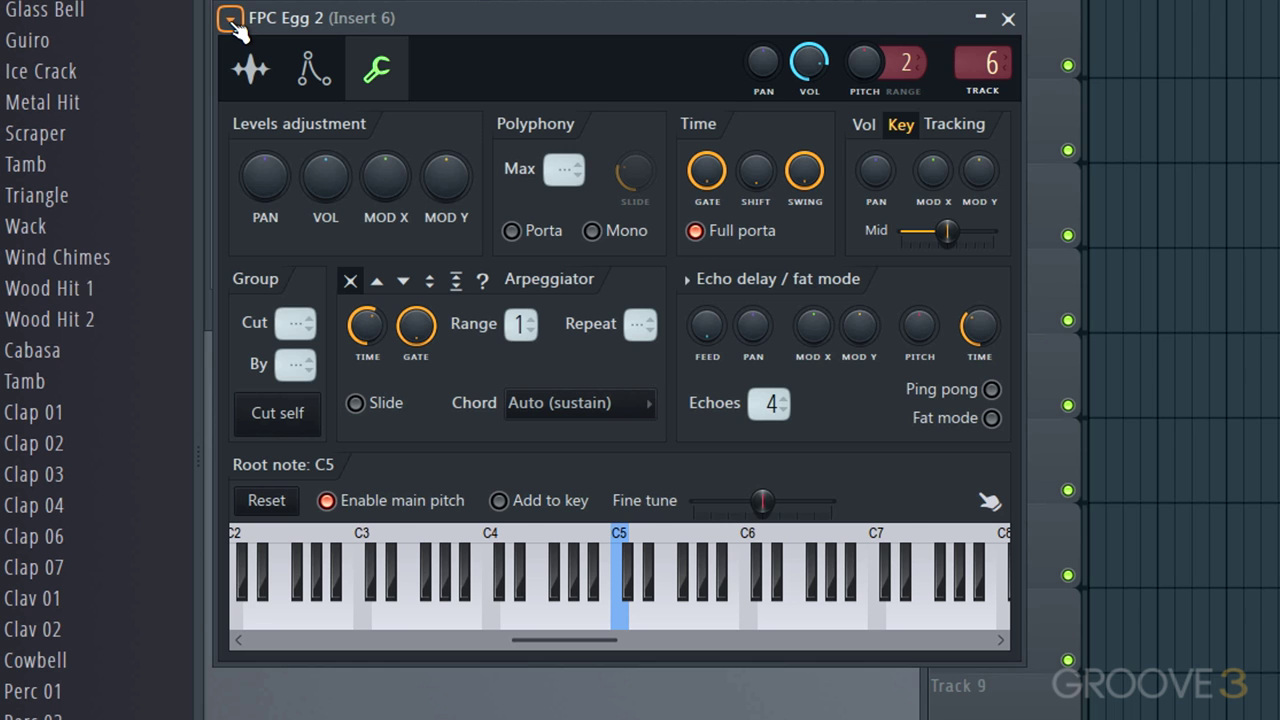
left_click(1008, 18)
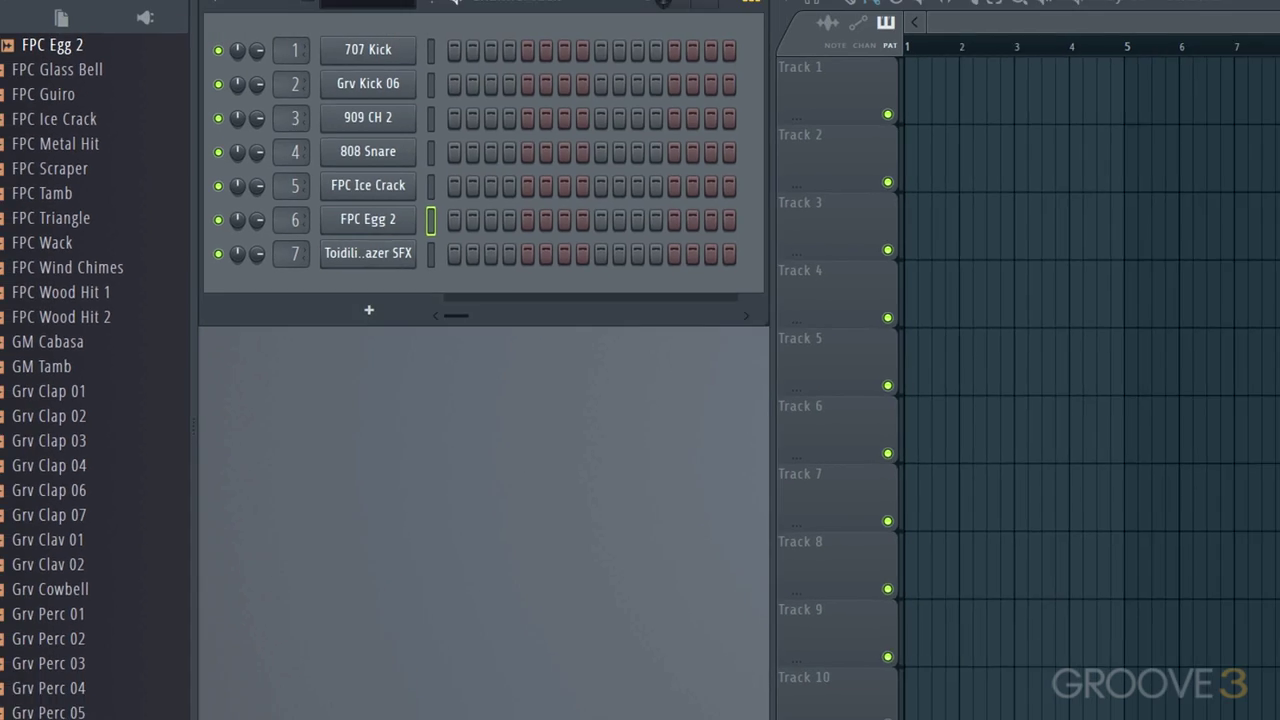
- Save the project as Channel Rack.flp in the FL Studio The Basics > Projects folder
left_click(20, 31)
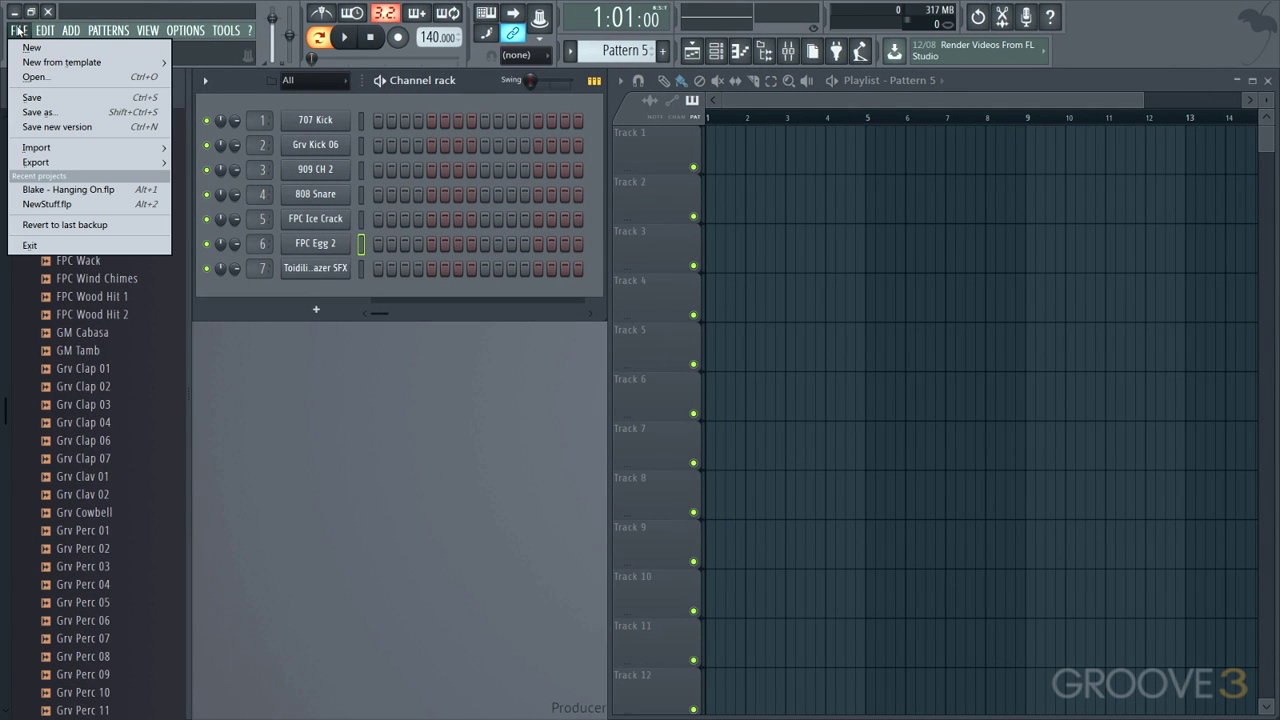
left_click(31, 111)
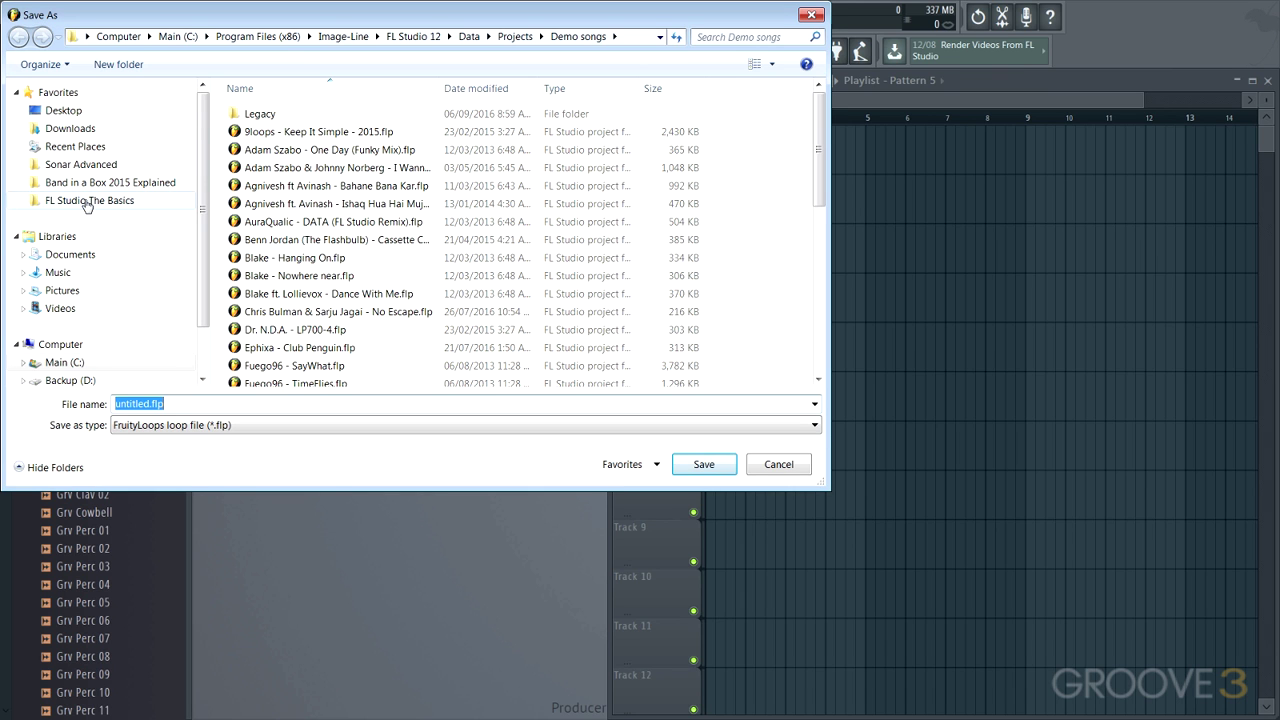
left_click(88, 203)
left_click(270, 134)
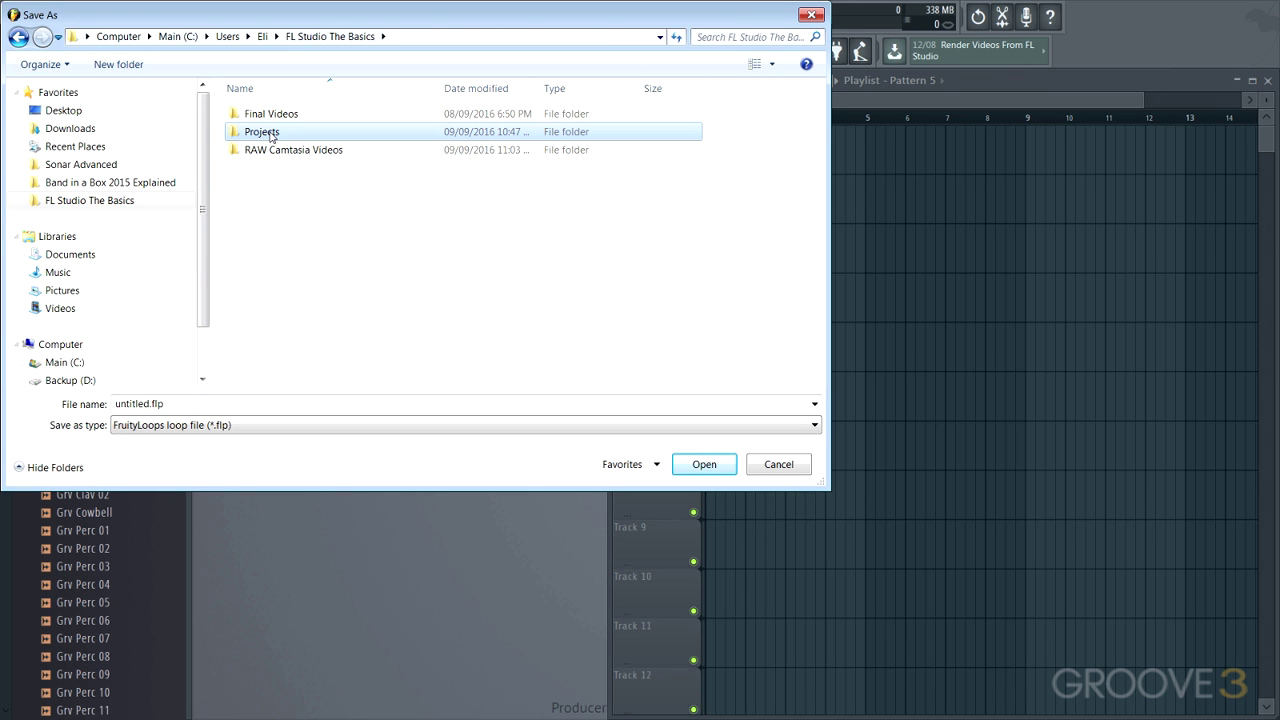
double_click(271, 136)
double_click(116, 403)
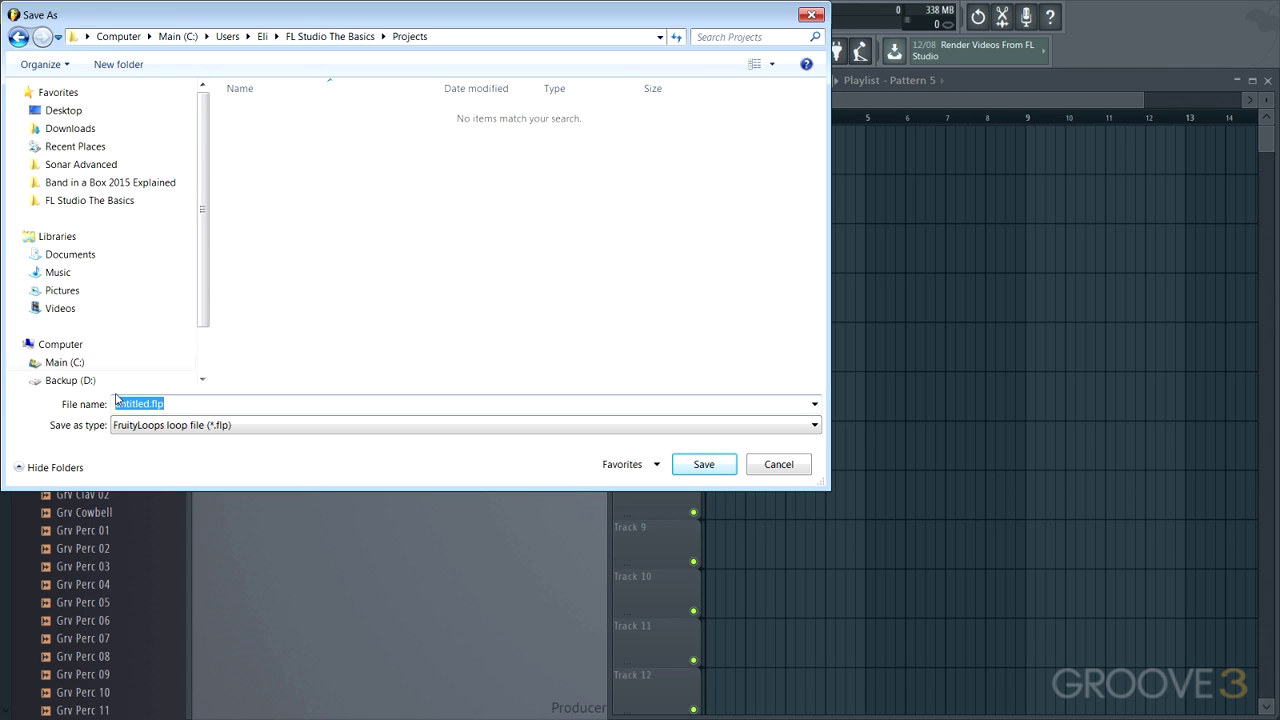
type("ck")
key("Return")
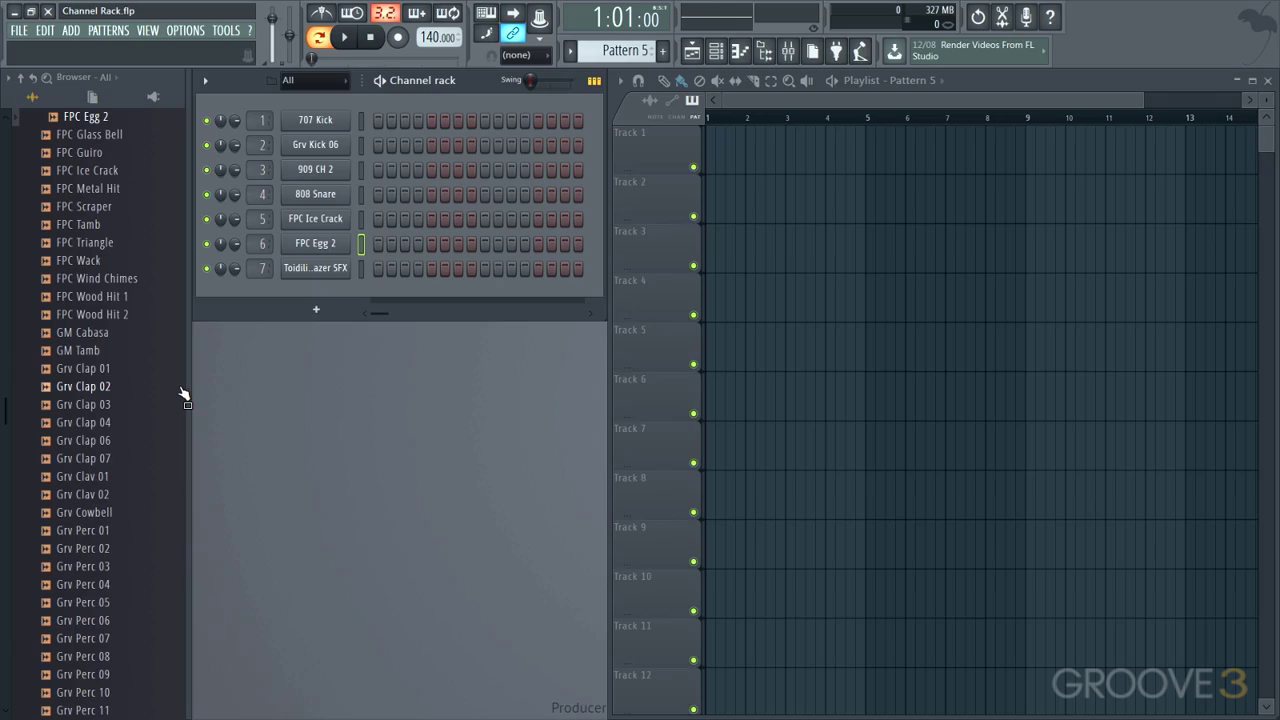